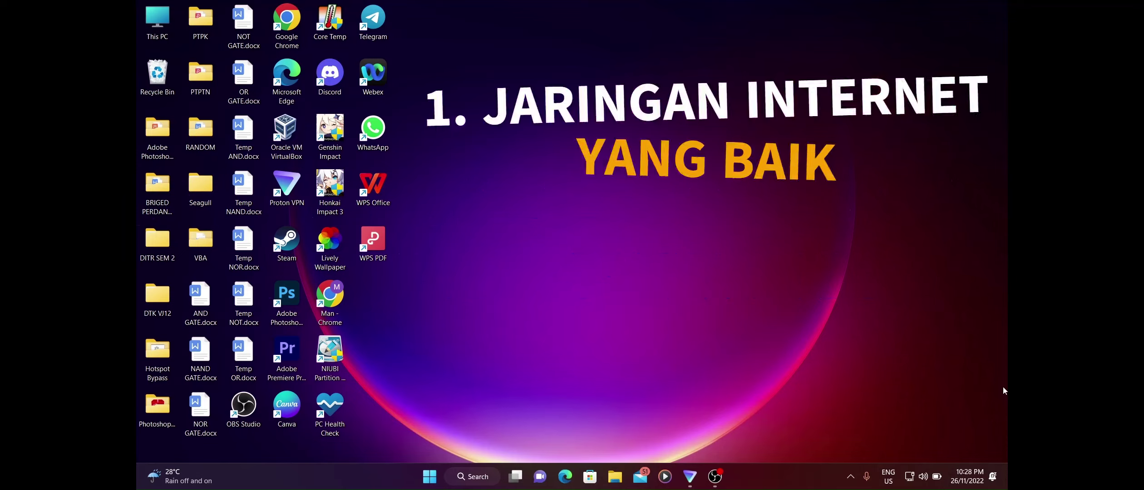
Check the available Wi-Fi networks, measure 6.5 Mbps on fast.com, then close Chrome
left_click(907, 475)
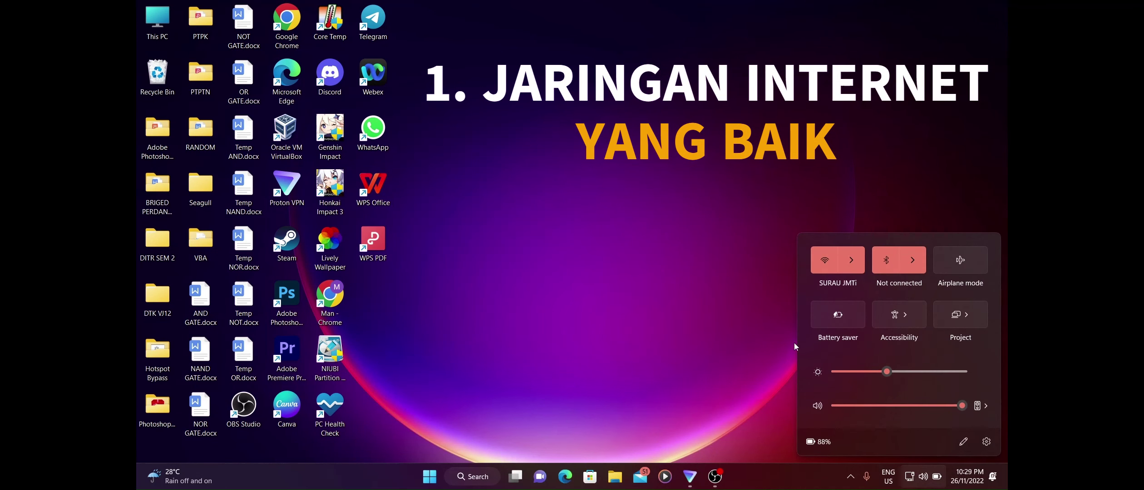
left_click(851, 264)
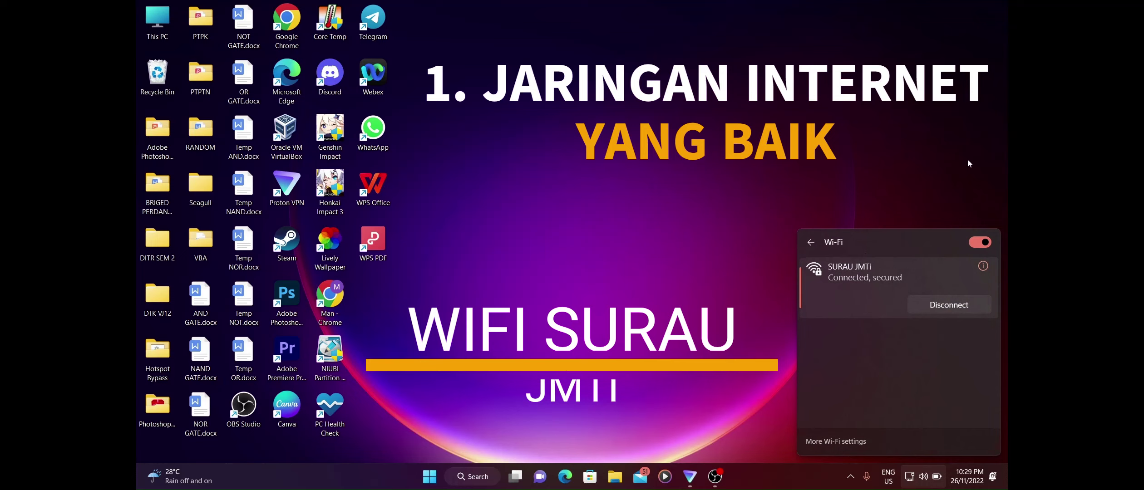
left_click(895, 141)
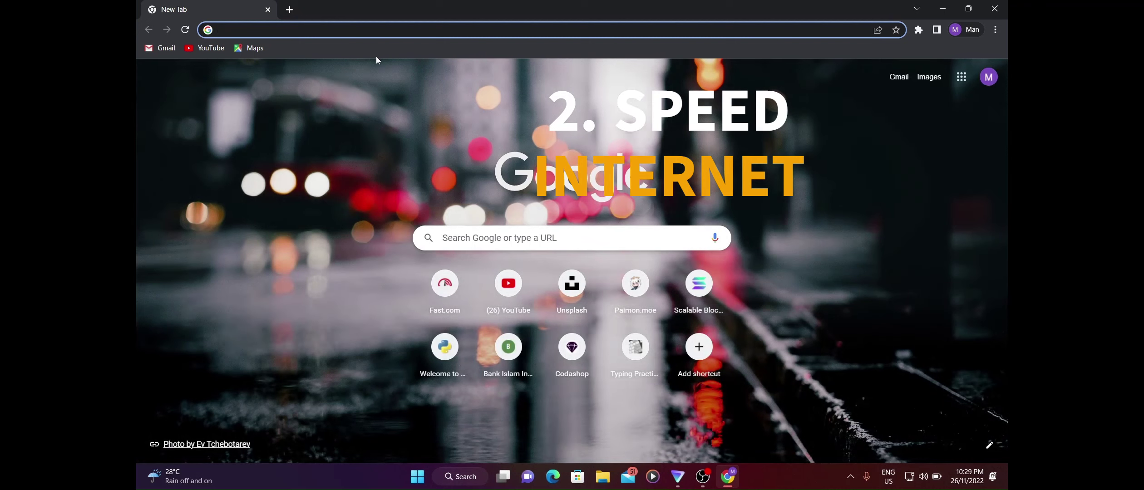
type("fast")
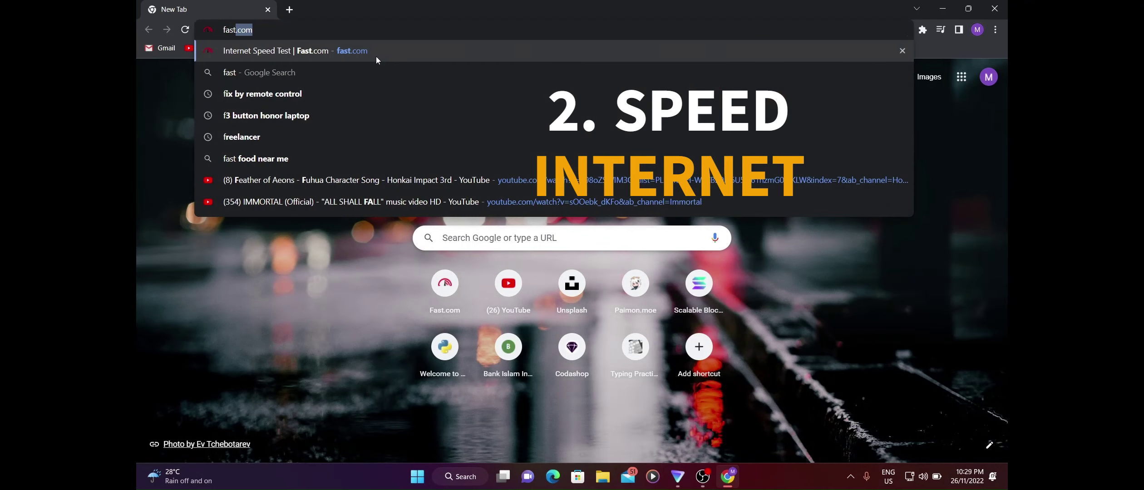
type(".com")
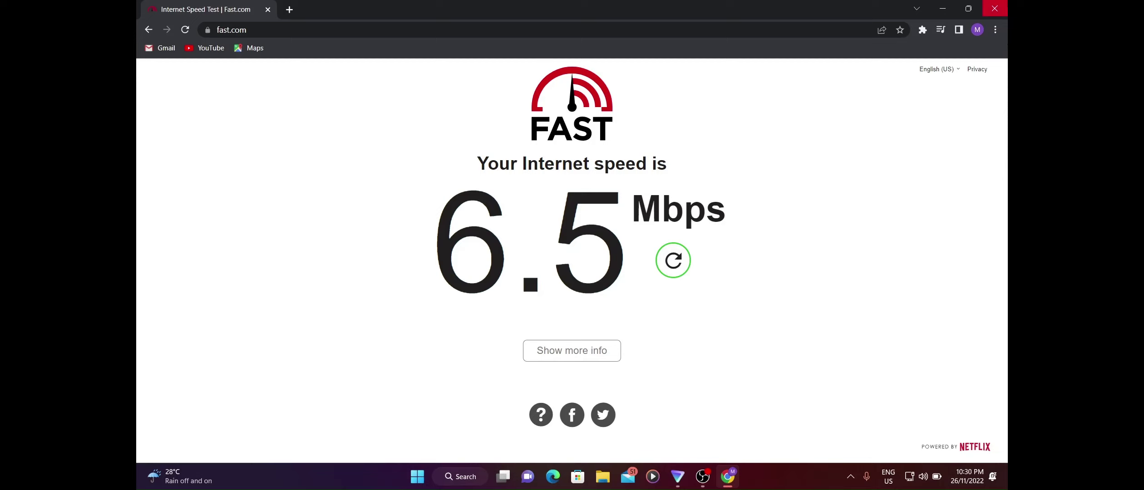
left_click(997, 7)
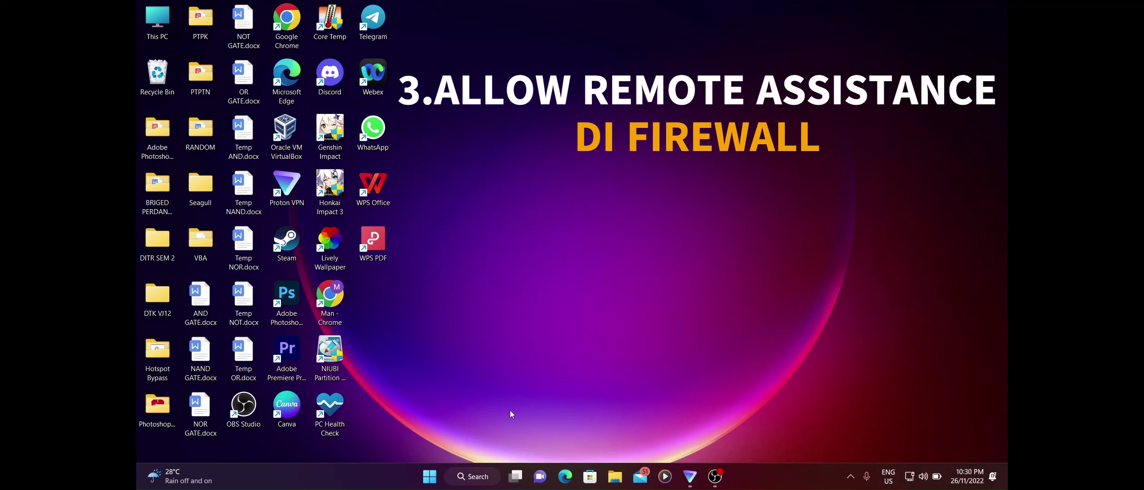
Find Control Panel through Windows search and go to its System and Security page
left_click(487, 477)
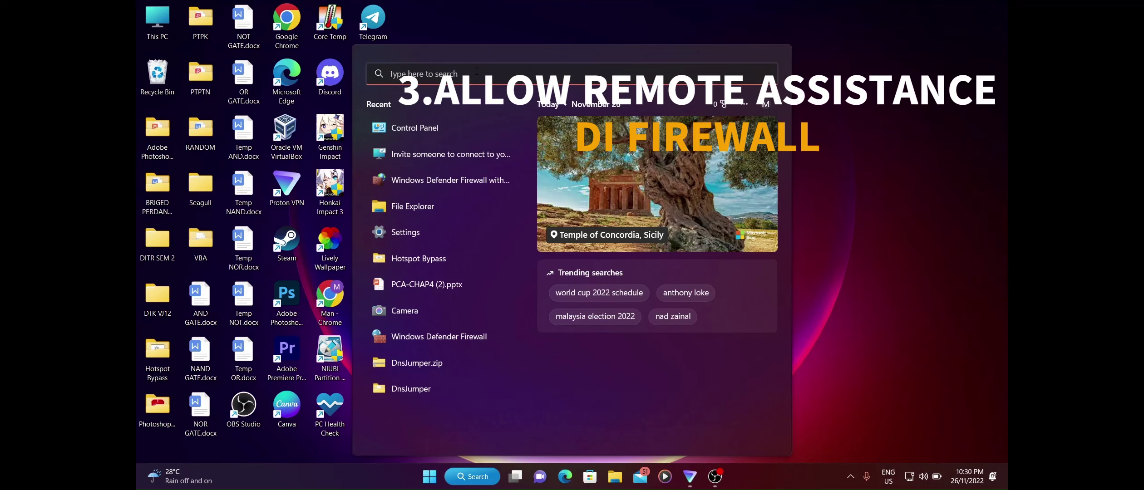
type("contr")
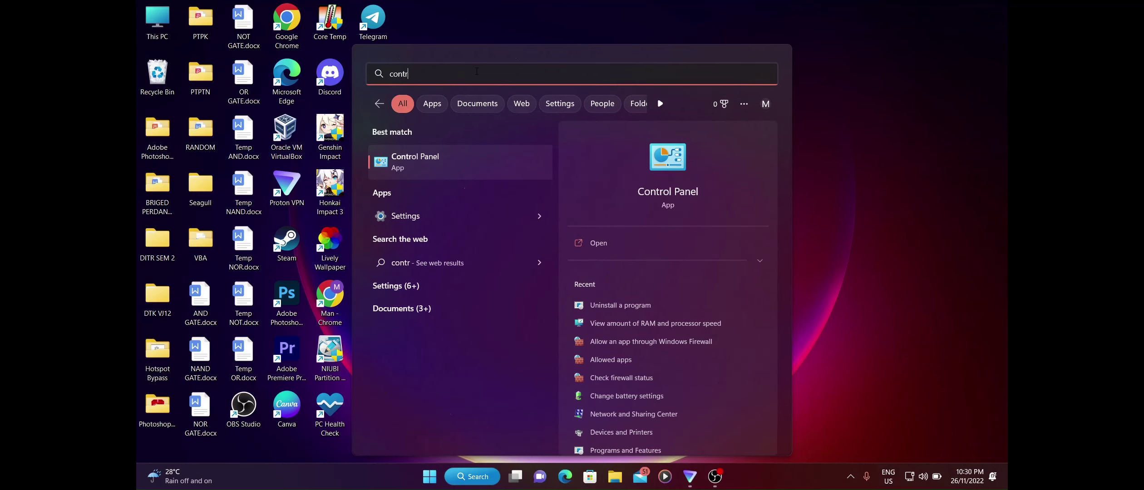
type("ol panel")
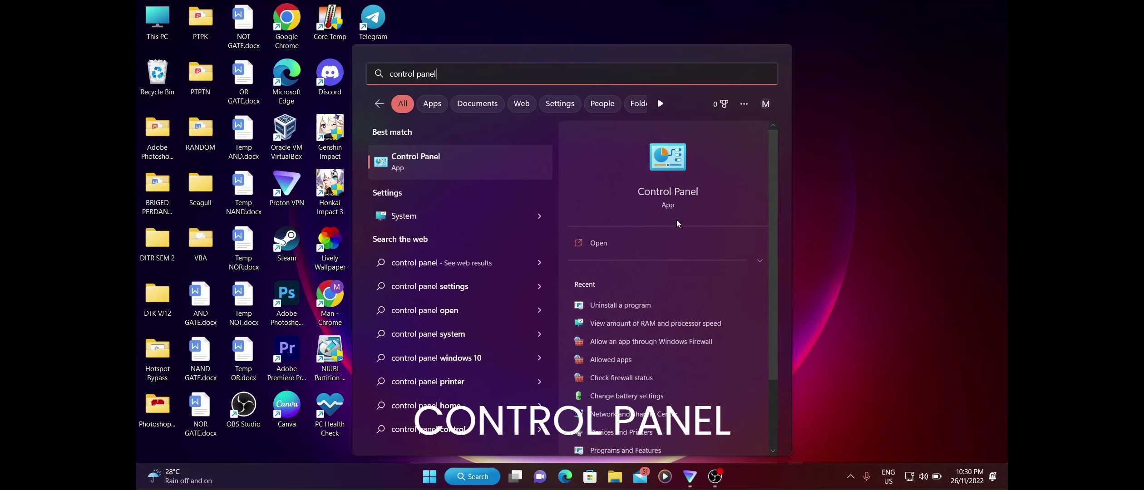
left_click(675, 243)
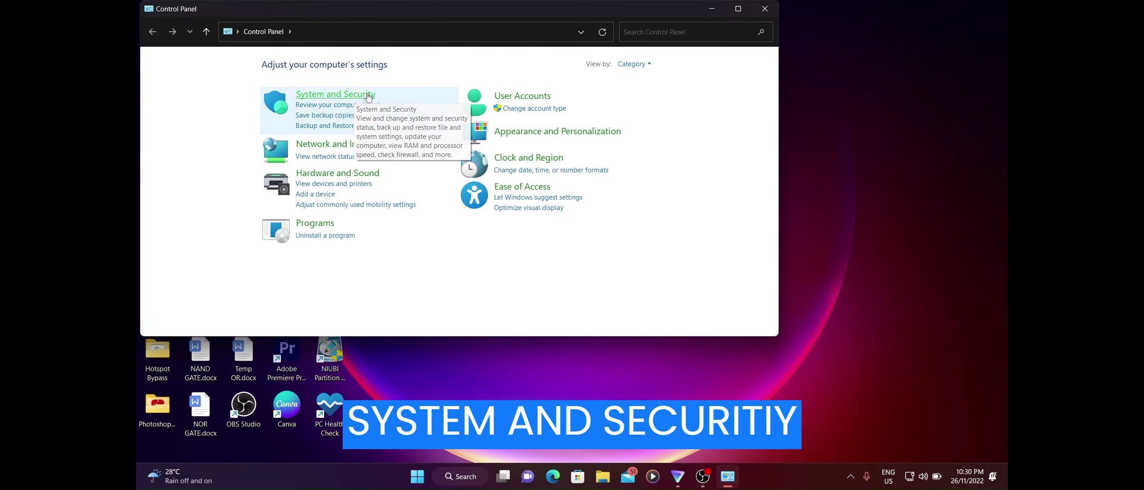
left_click(368, 96)
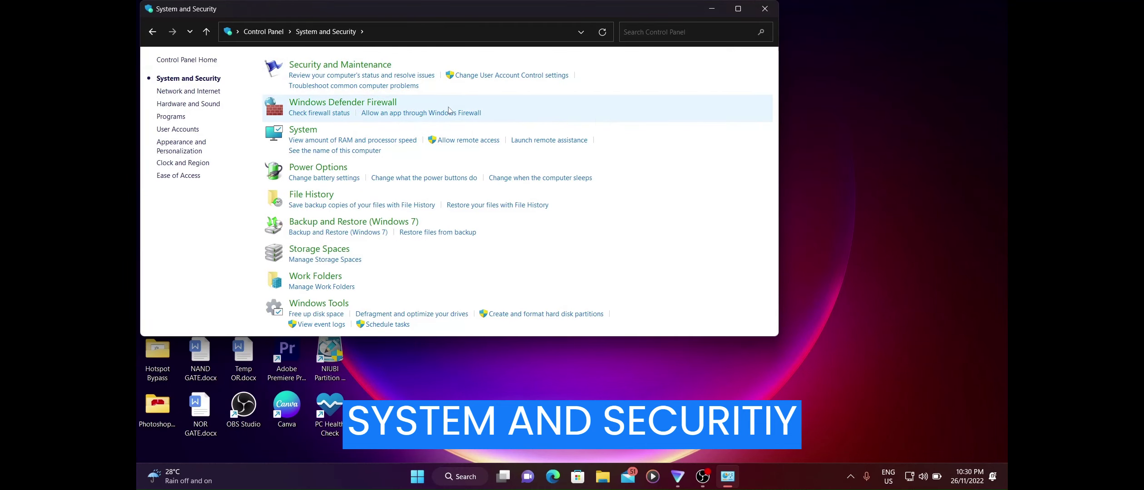
In the firewall's allowed-apps list, tick Remote Assistance for both Private and Public networks
left_click(424, 113)
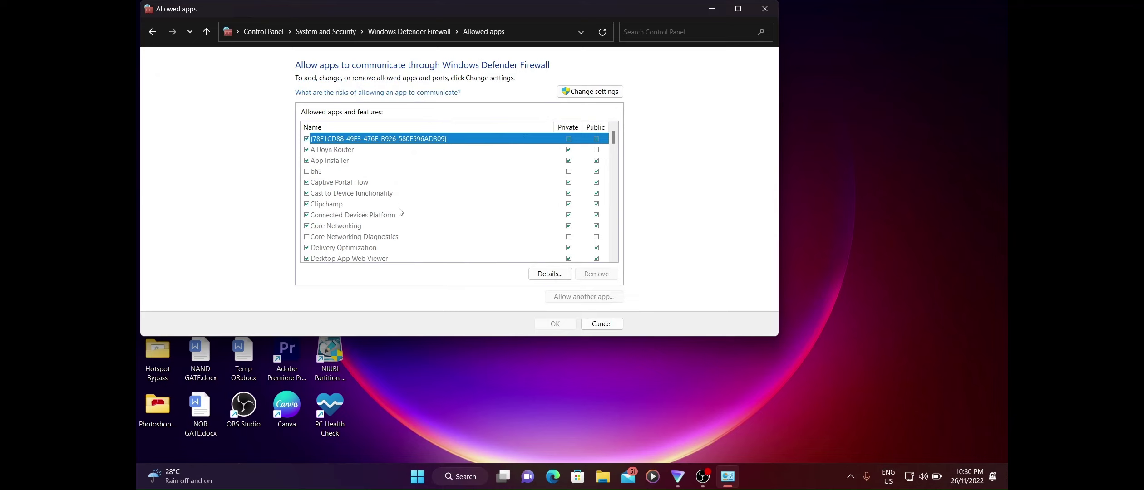
scroll(405, 214, "down", 15)
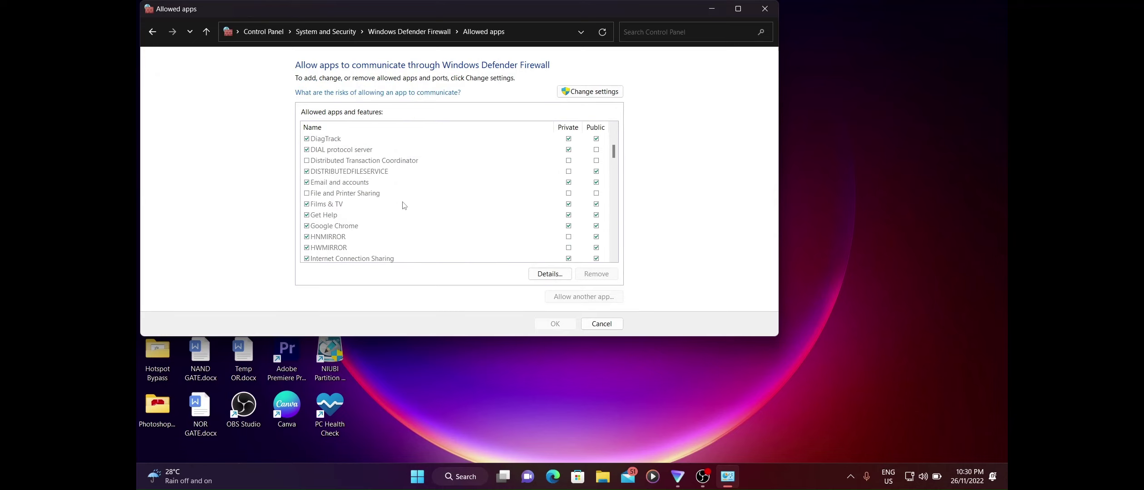
scroll(401, 203, "down", 8)
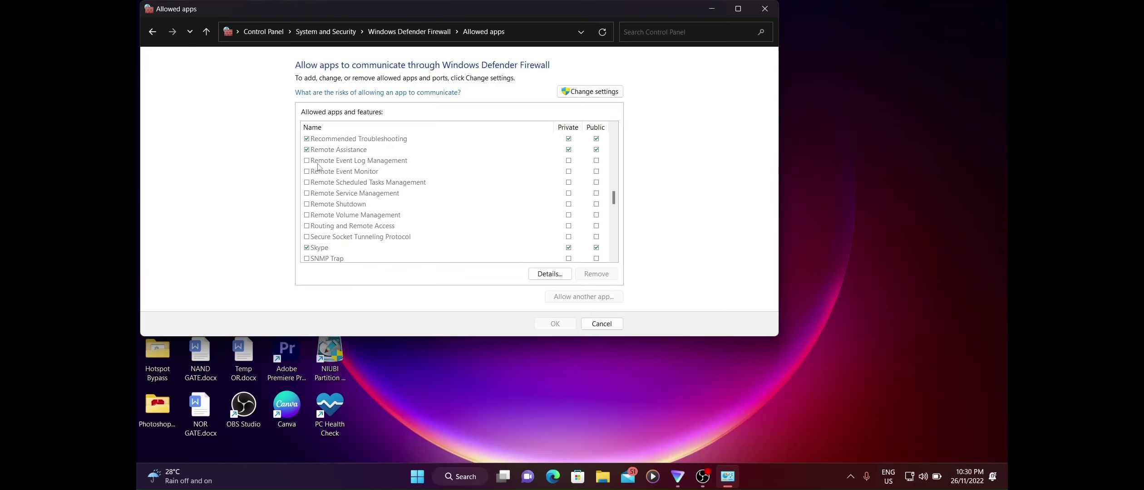
left_click(323, 152)
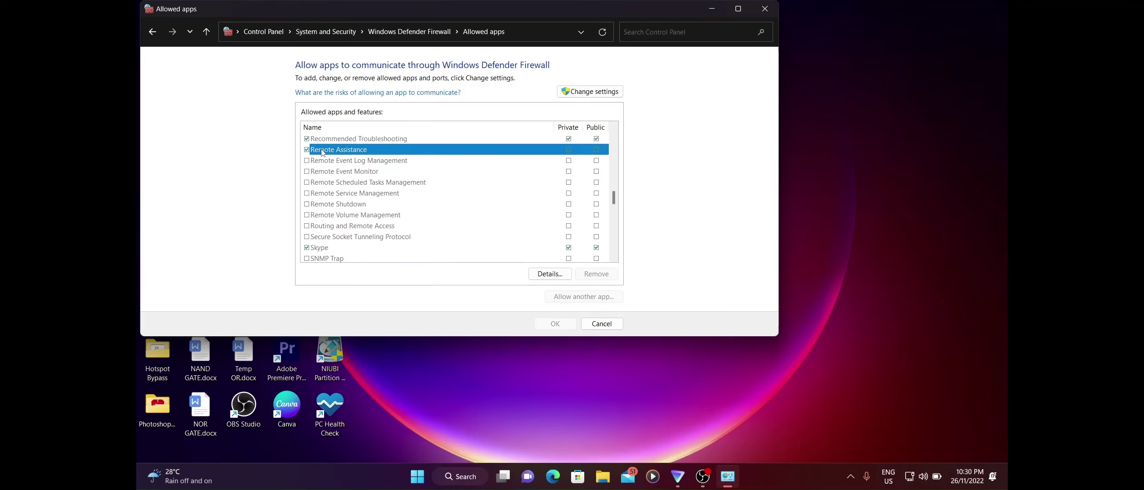
left_click(416, 139)
left_click(357, 151)
left_click(364, 140)
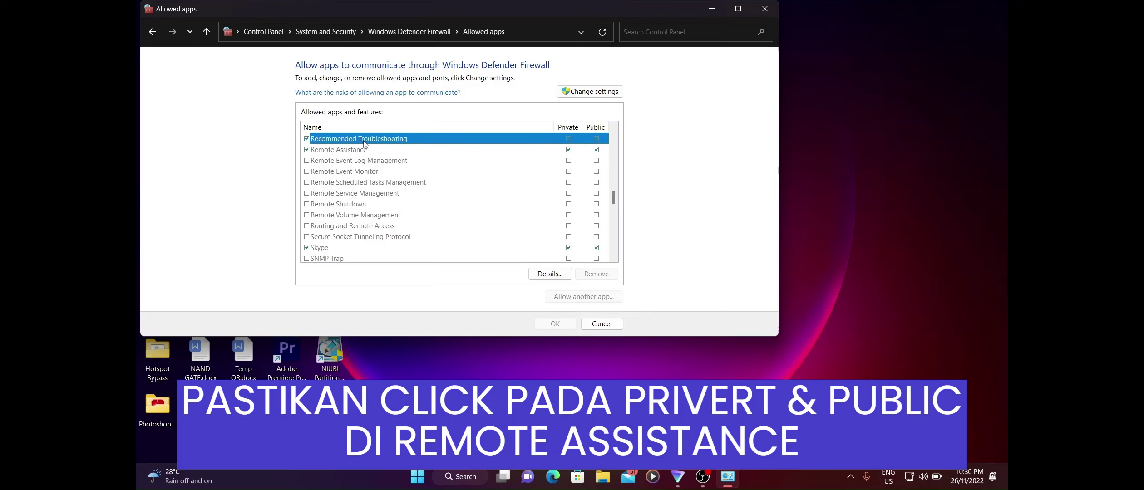
left_click(568, 151)
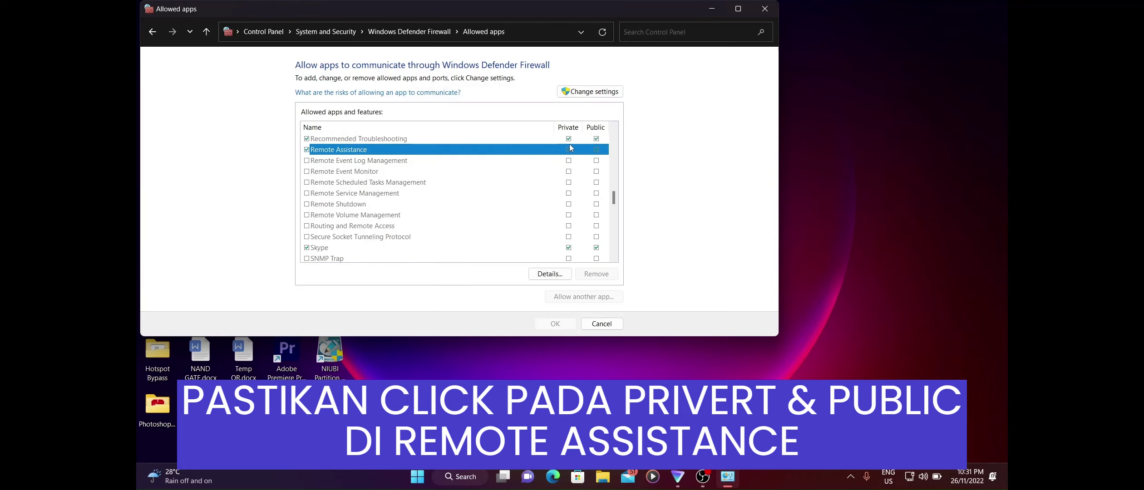
left_click(520, 142)
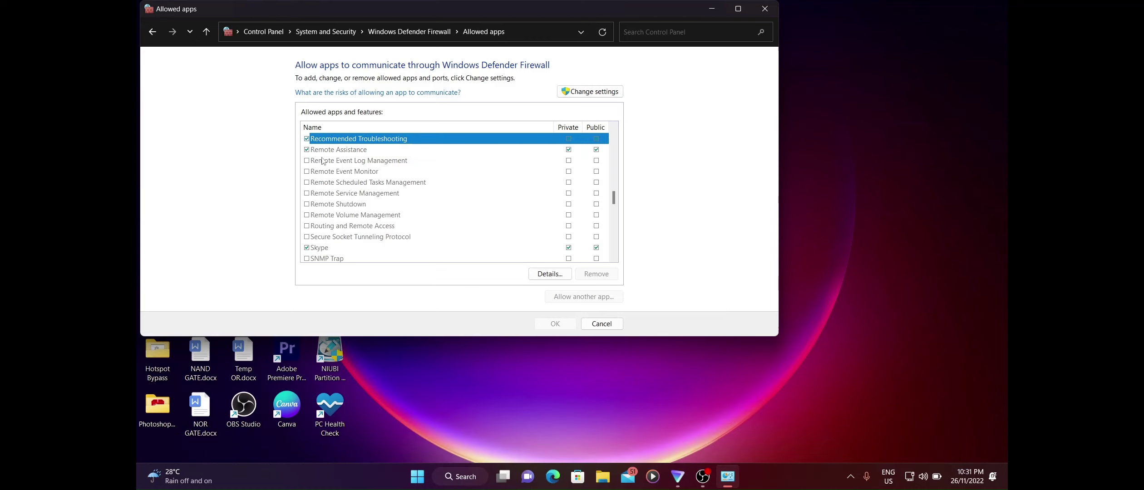
left_click(351, 155)
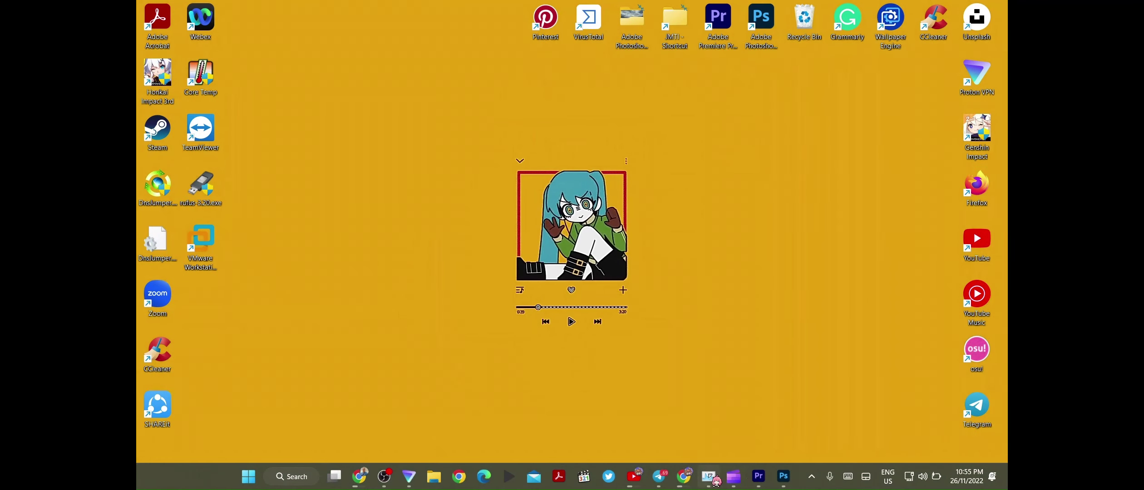
Check Task Manager's Performance readings of 73% CPU and 95% memory, then minimize it
left_click(708, 477)
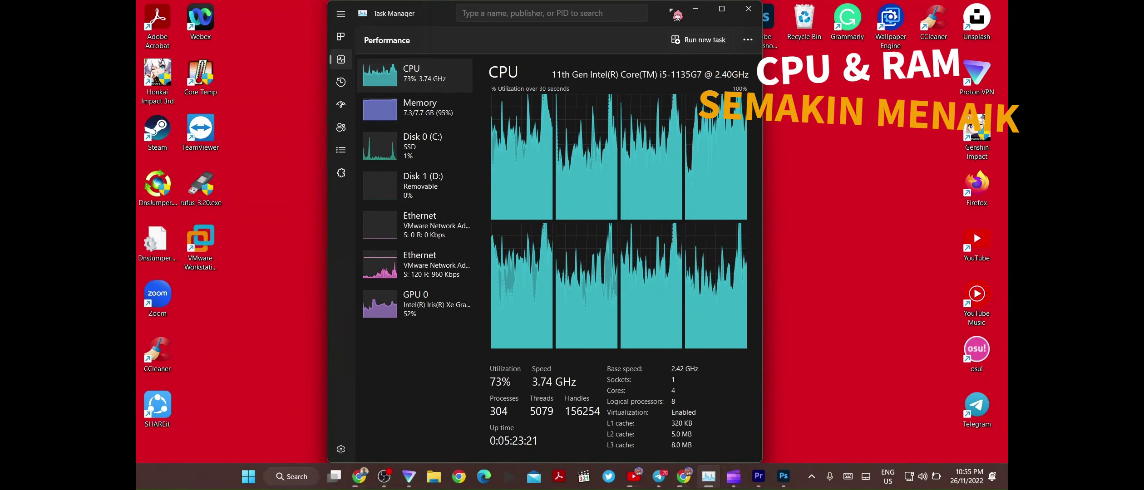
left_click(695, 8)
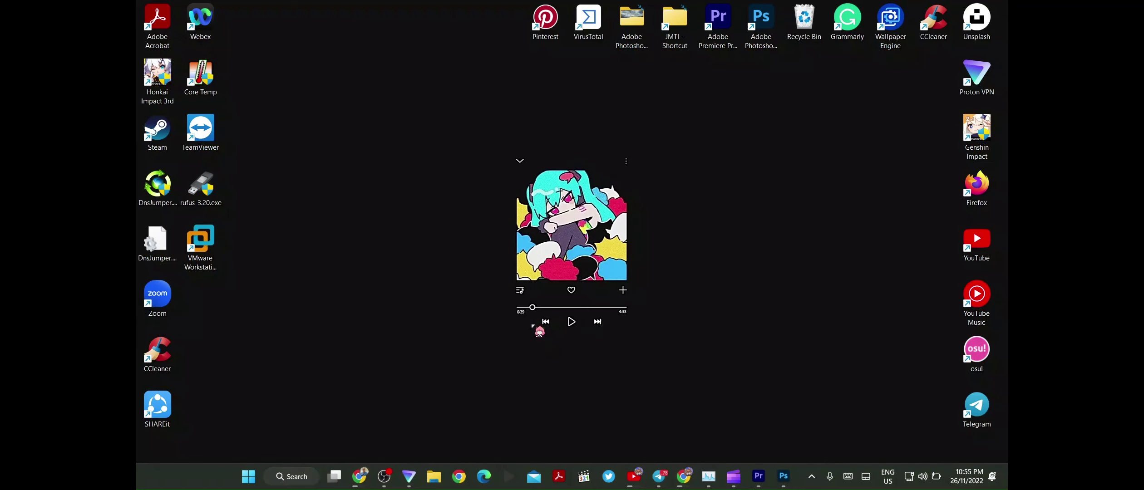
Search 'remote' and confirm Remote Assistance connections are allowed in System Properties
key("super")
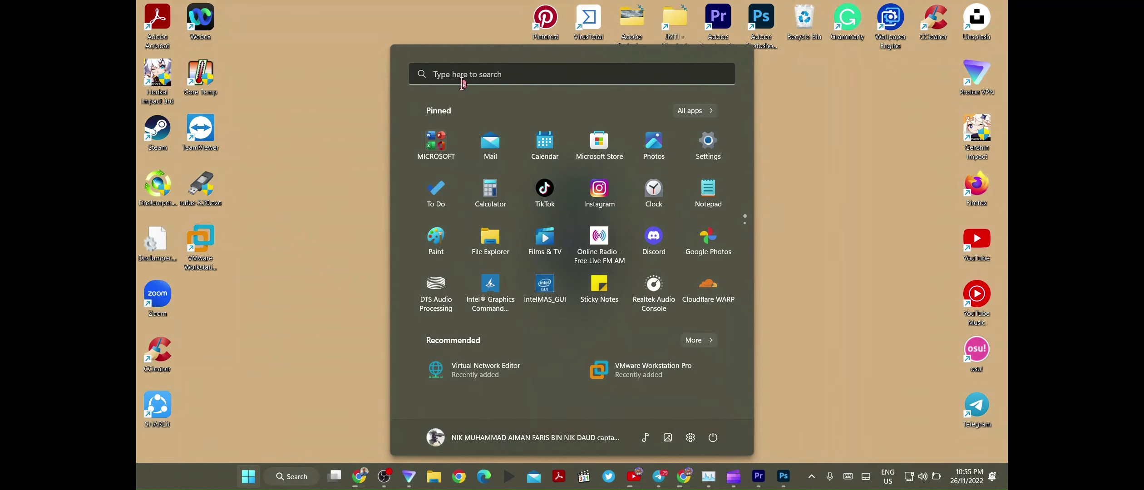
key("Tab")
left_click(488, 75)
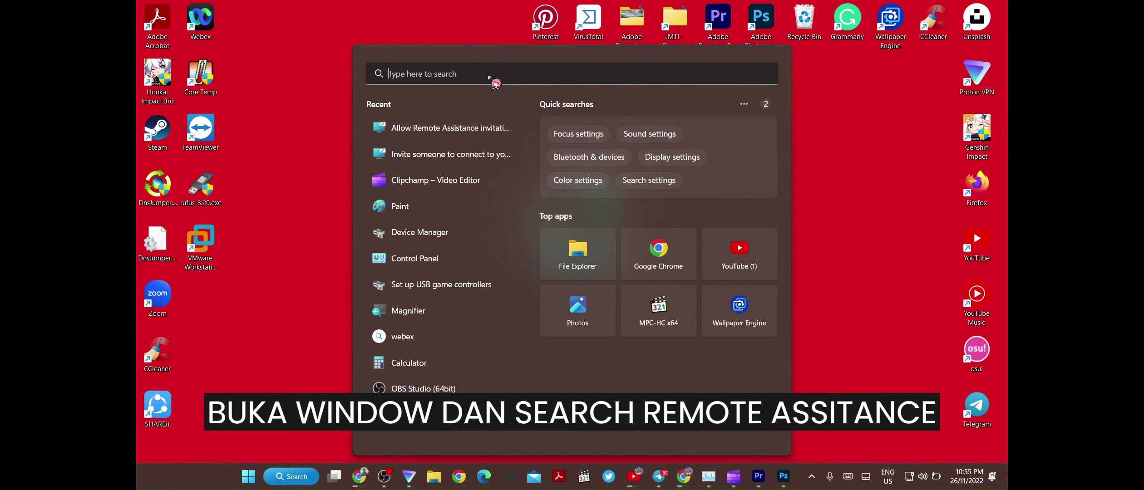
type("remote")
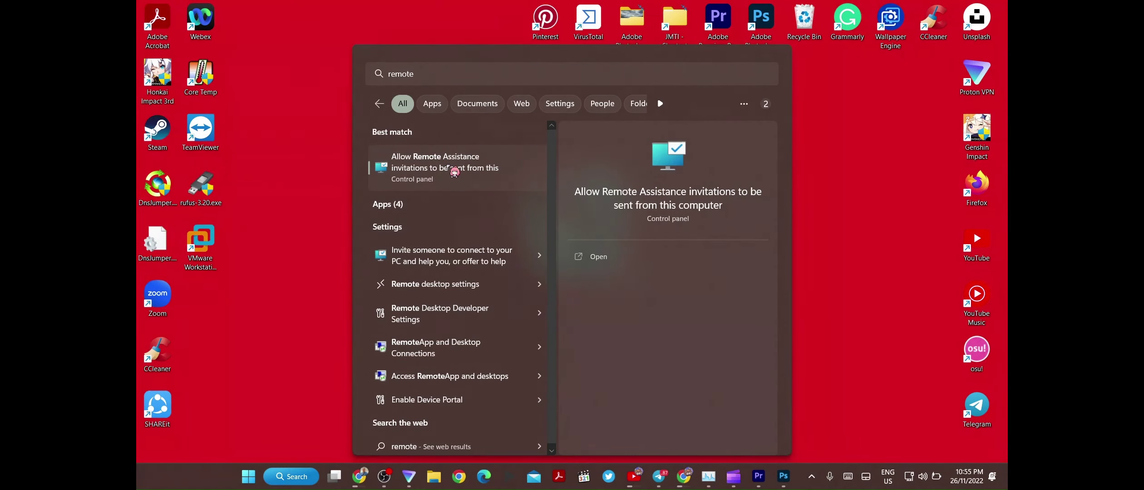
left_click(451, 169)
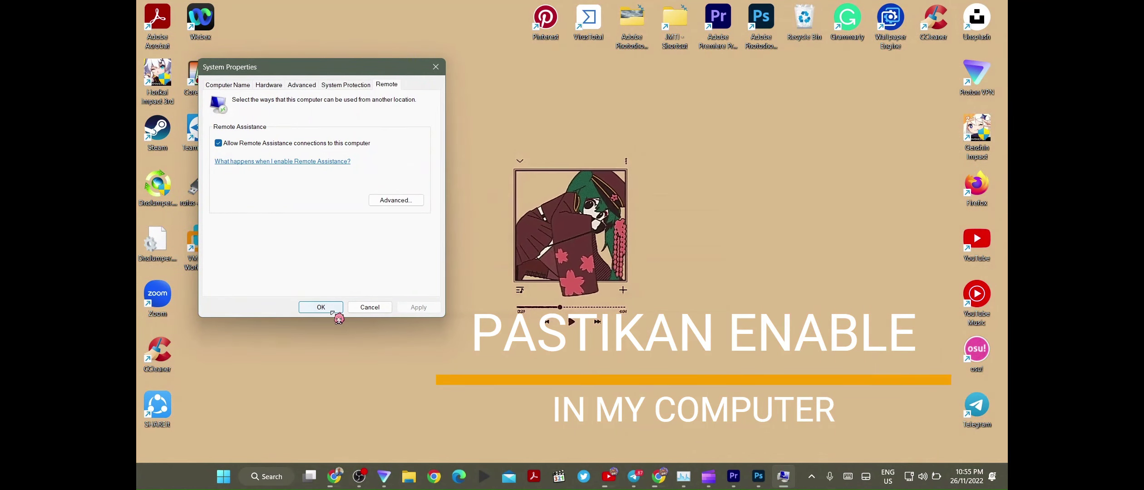
left_click(326, 307)
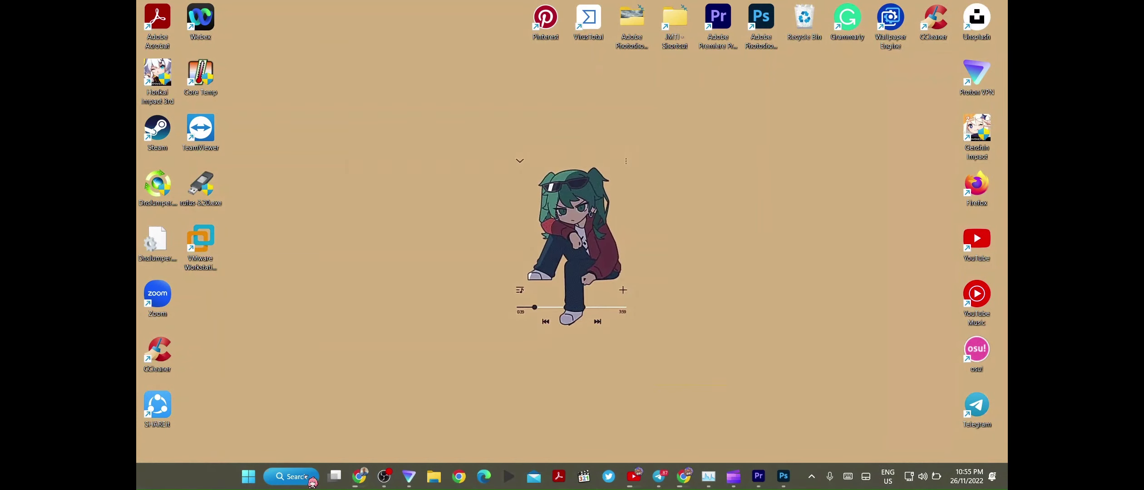
Search 'remote' again and launch Windows Remote Assistance's invite-someone tool
left_click(306, 477)
type("remot")
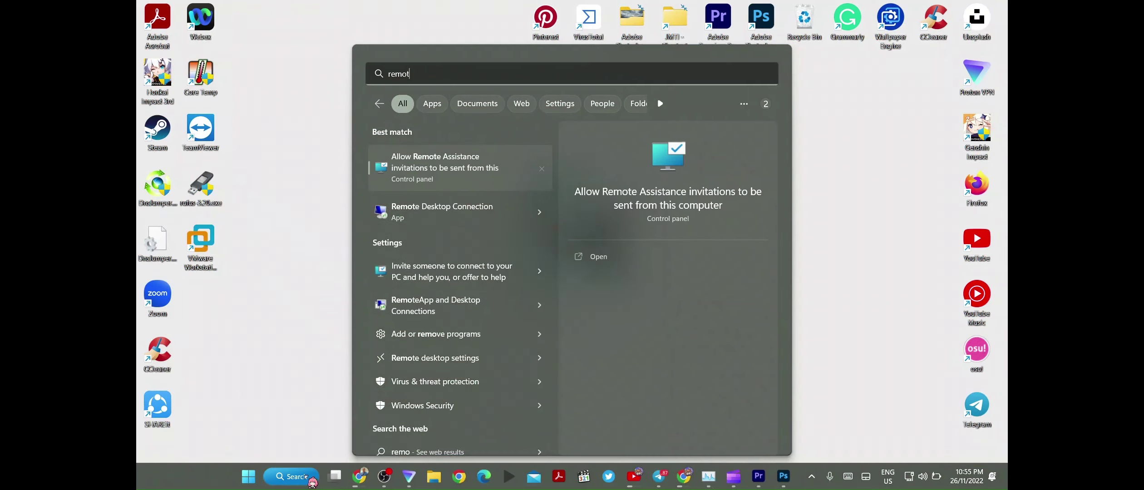
type("e")
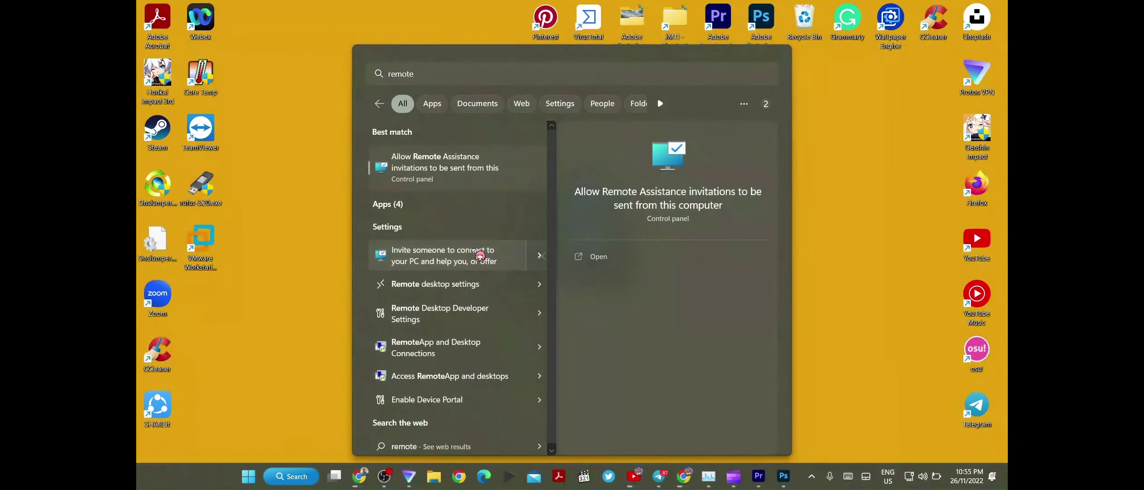
left_click(474, 252)
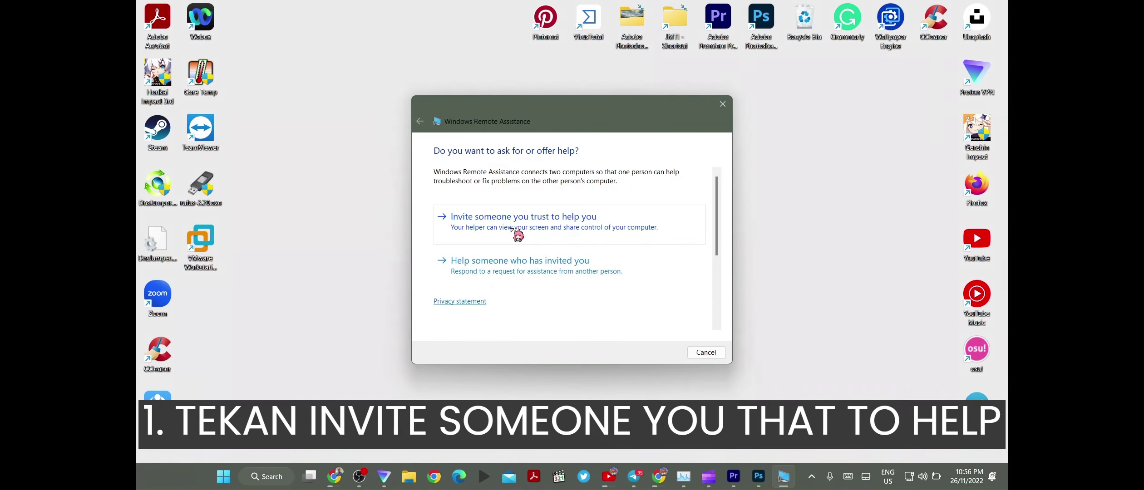
Save Invitation.msrcIncident to Downloads, replacing the existing file, and copy the generated password
left_click(510, 229)
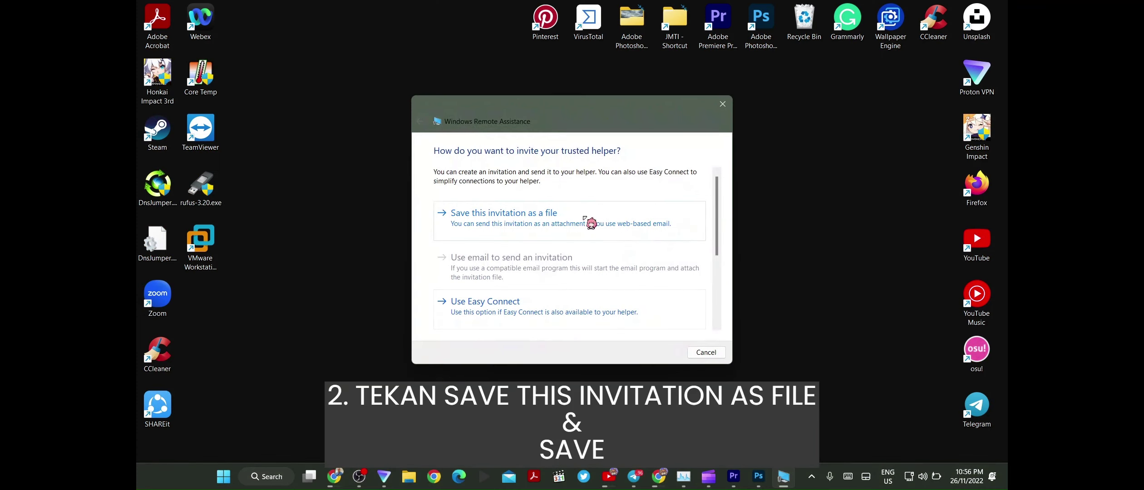
left_click(585, 218)
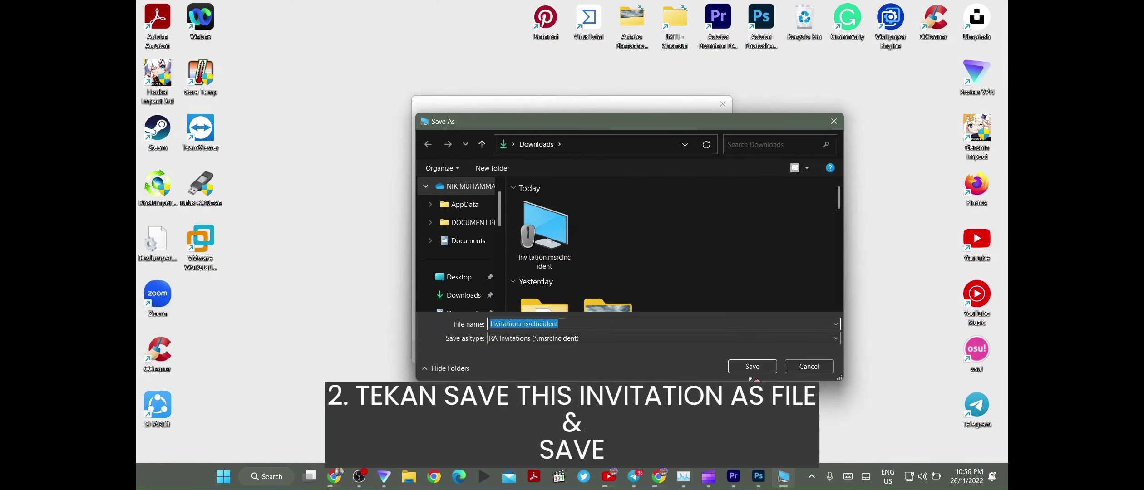
left_click(752, 366)
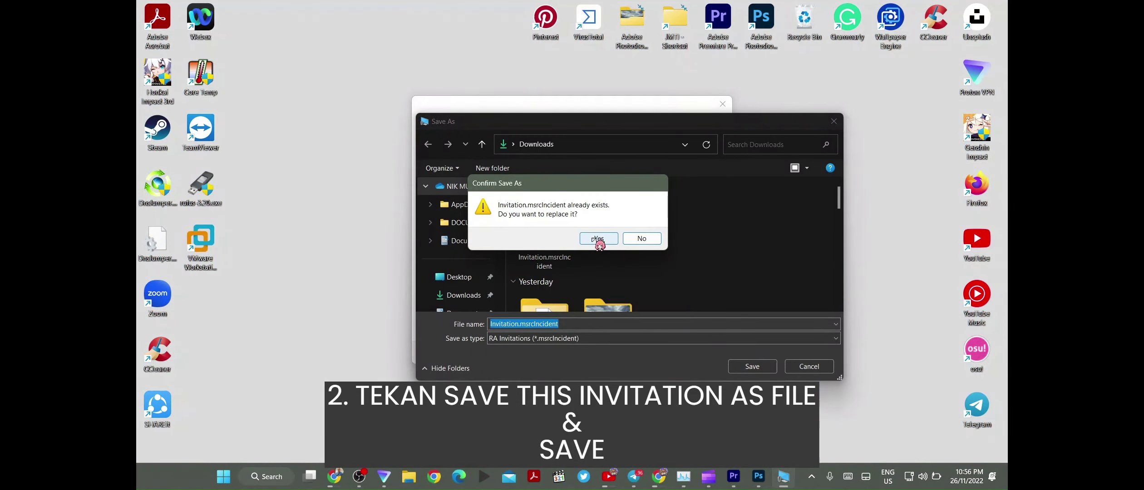
left_click(597, 239)
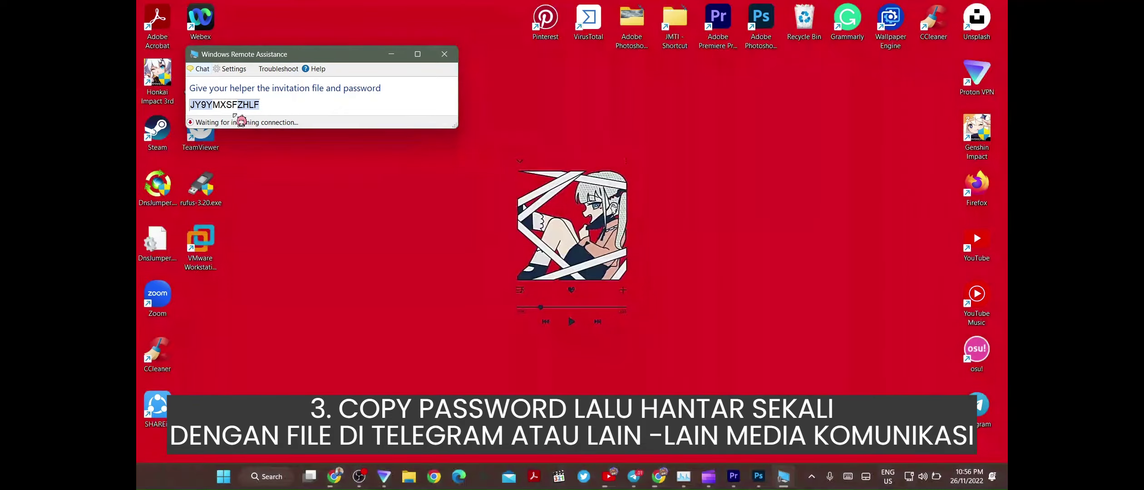
double_click(250, 105)
key("ctrl+c")
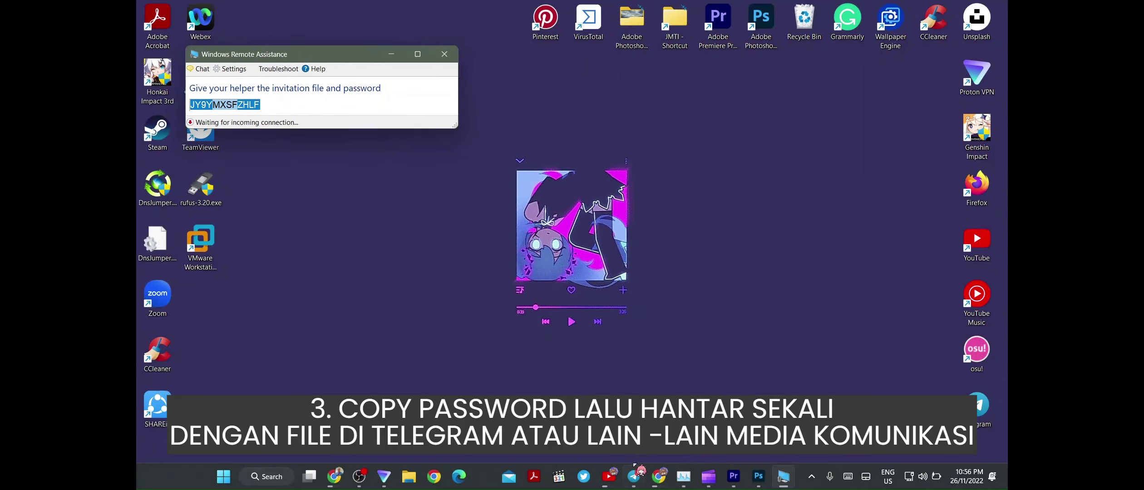
Send Invitation.msrcIncident to the contact's Telegram chat with the pasted password as caption
left_click(634, 477)
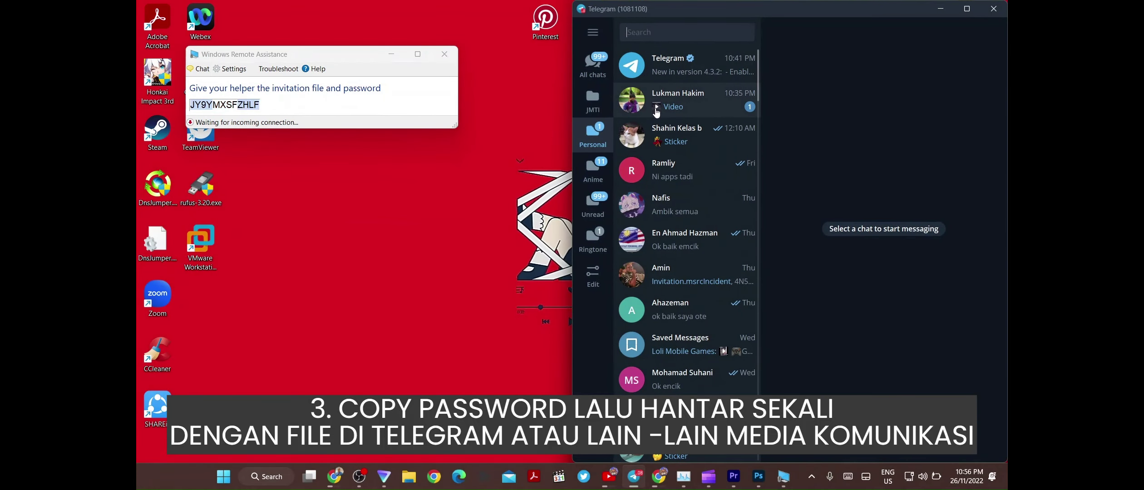
left_click(657, 112)
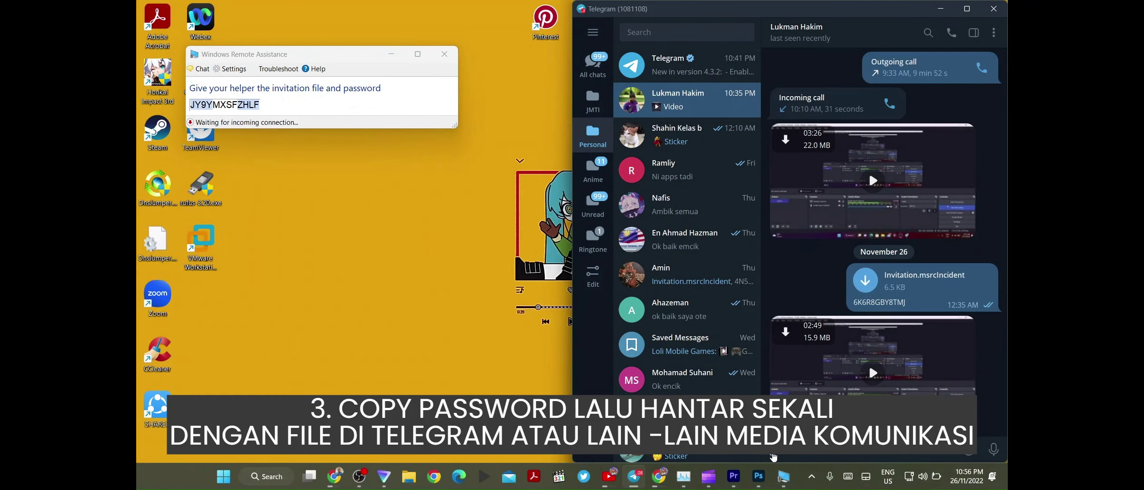
left_click(774, 451)
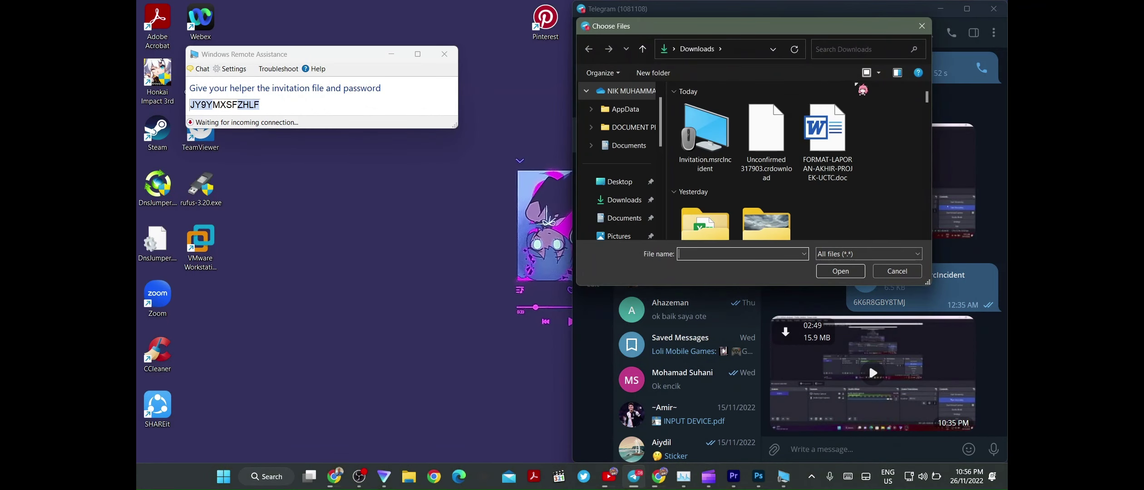
double_click(725, 147)
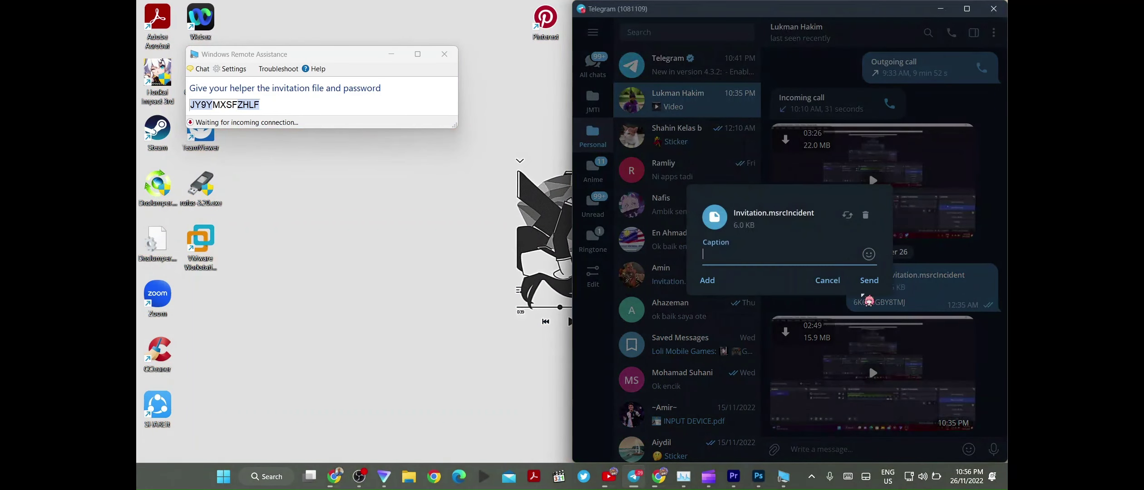
key("ctrl+v")
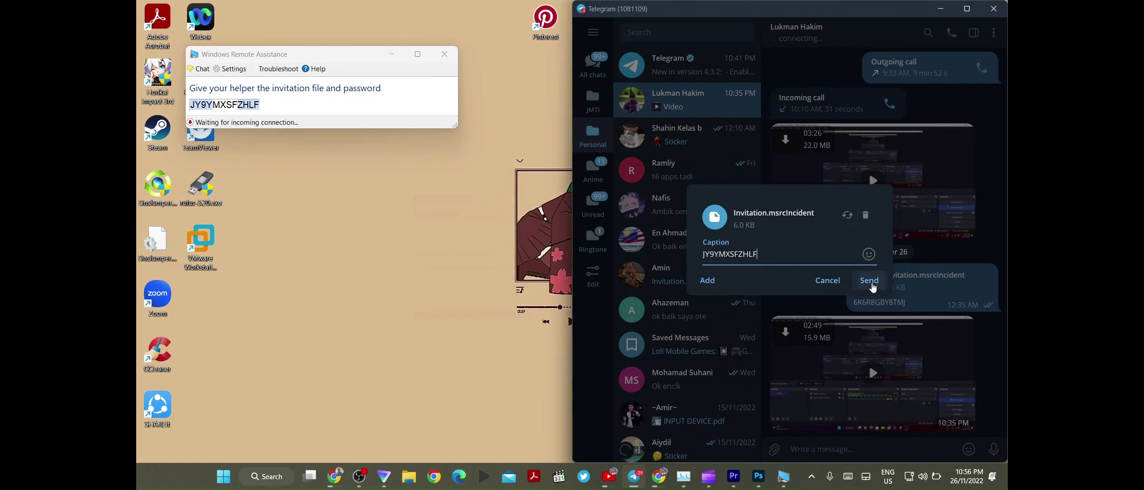
left_click(872, 285)
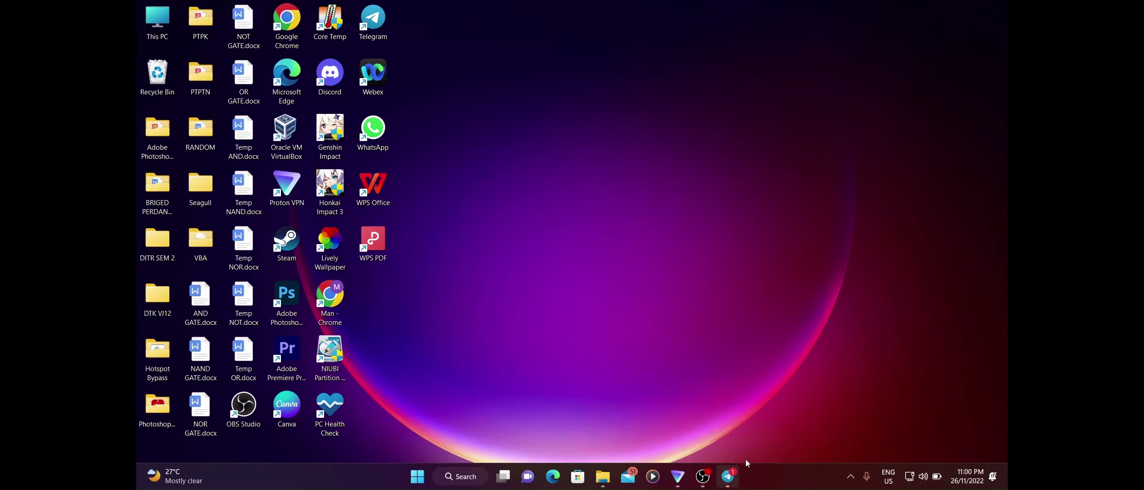
Copy the password from the latest Telegram message and open the attached Invitation.msrcIncident
left_click(728, 477)
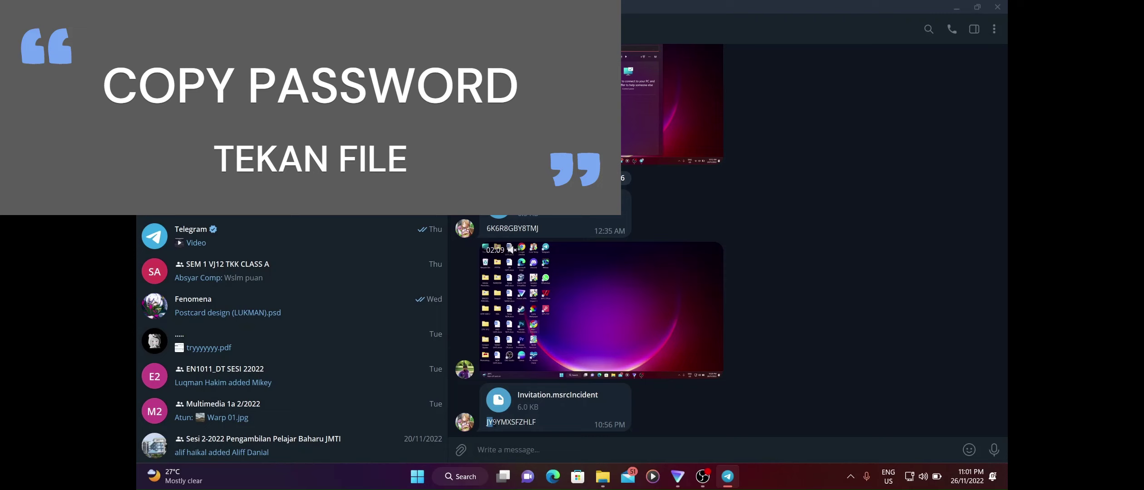
left_click_drag(486, 422, 540, 425)
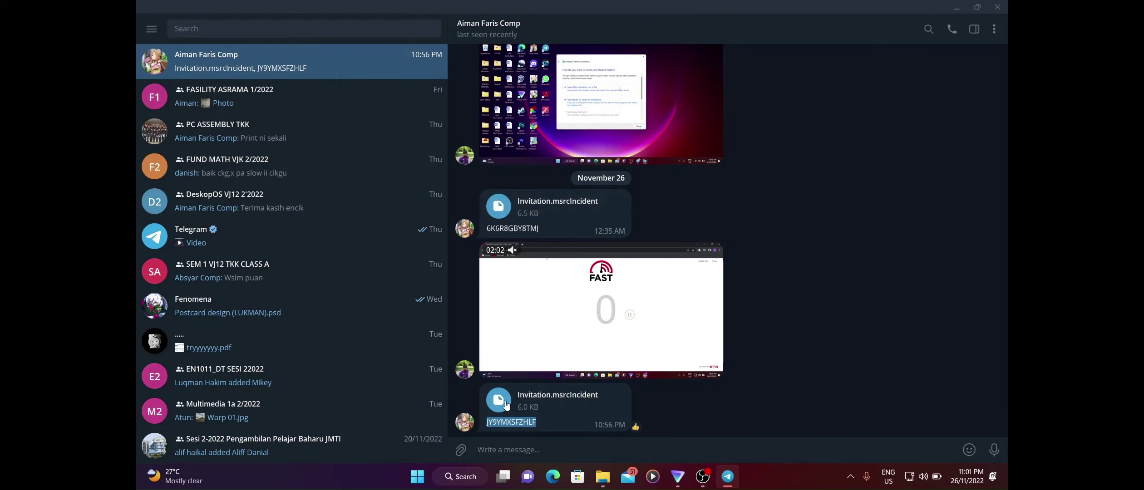
left_click(498, 400)
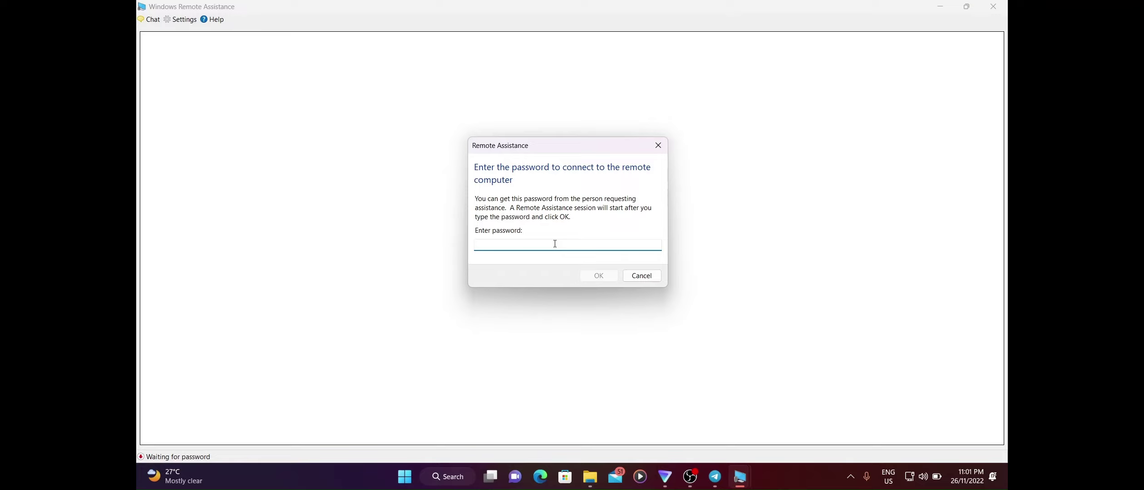
Submit the invitation password and accept the helper's connection on the other computer
left_click(599, 276)
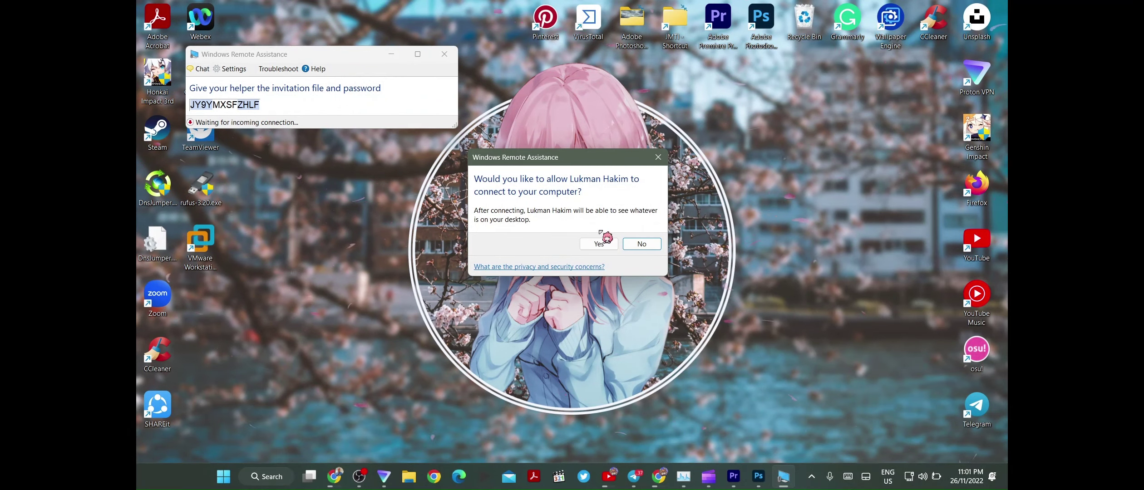
left_click(599, 245)
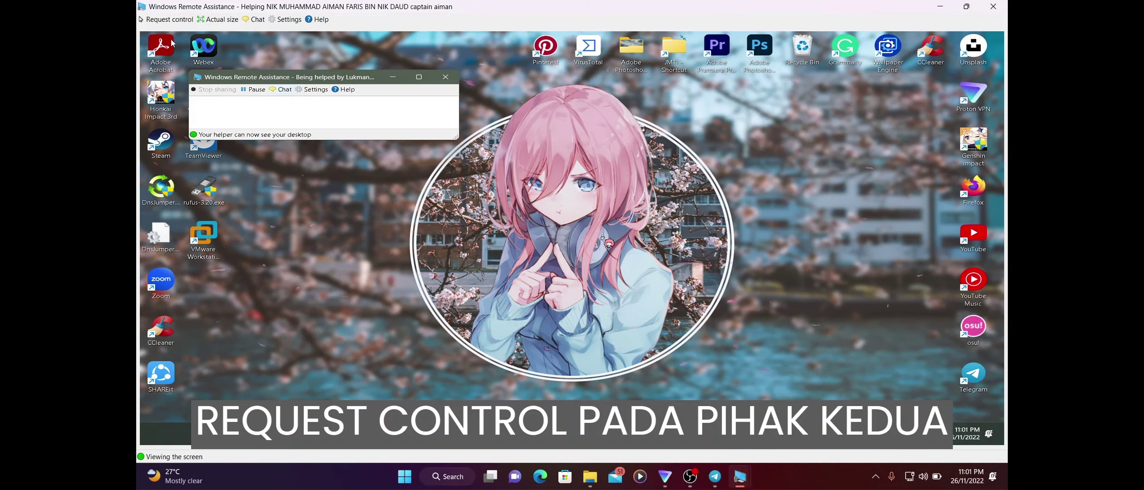
Request control from the helper's toolbar and approve sharing control on the remote computer
left_click(168, 19)
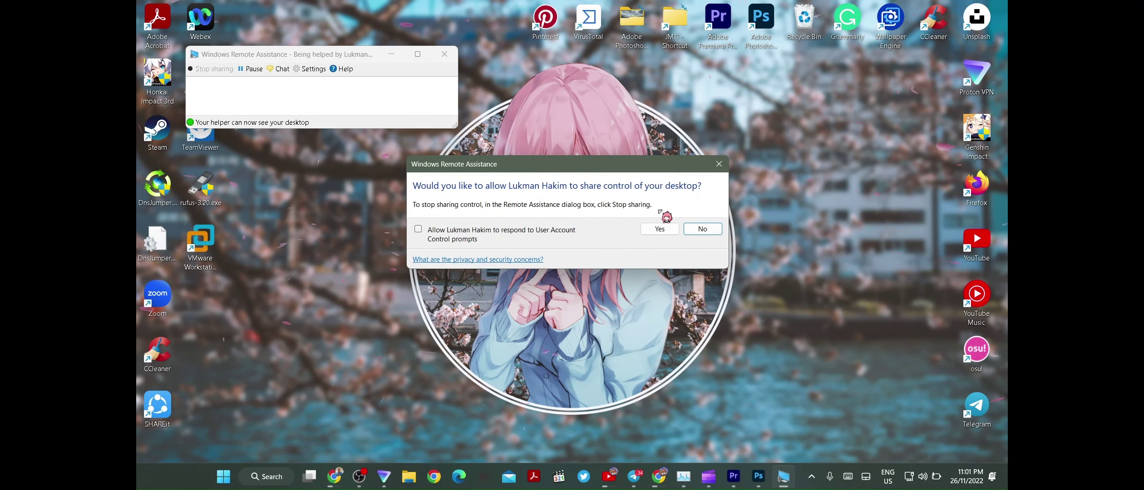
left_click(660, 229)
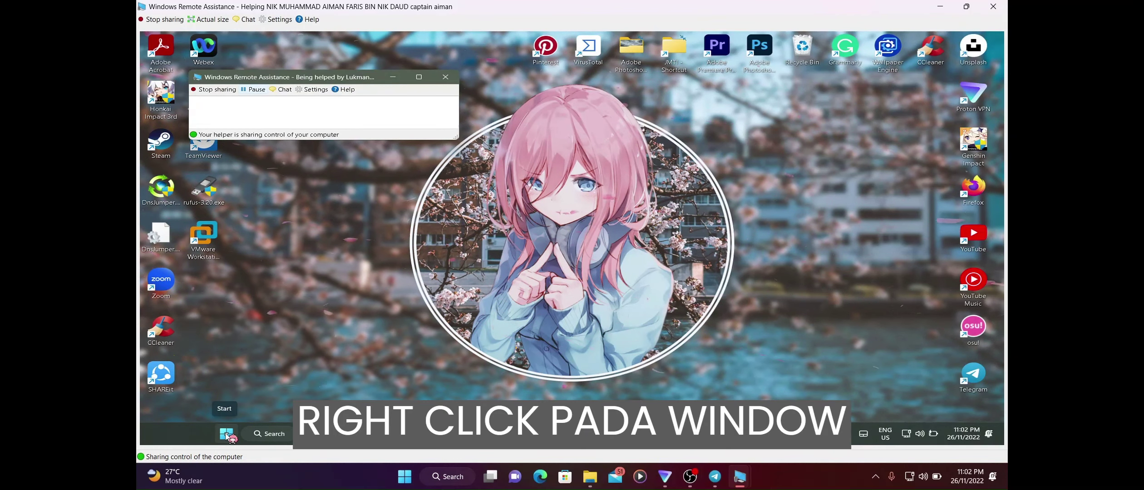
right_click(227, 435)
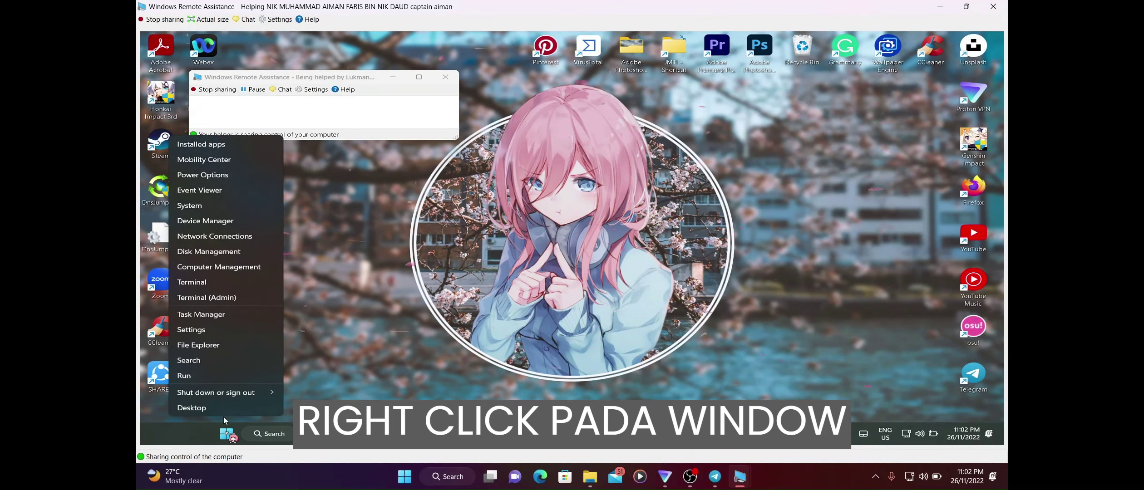
left_click(211, 314)
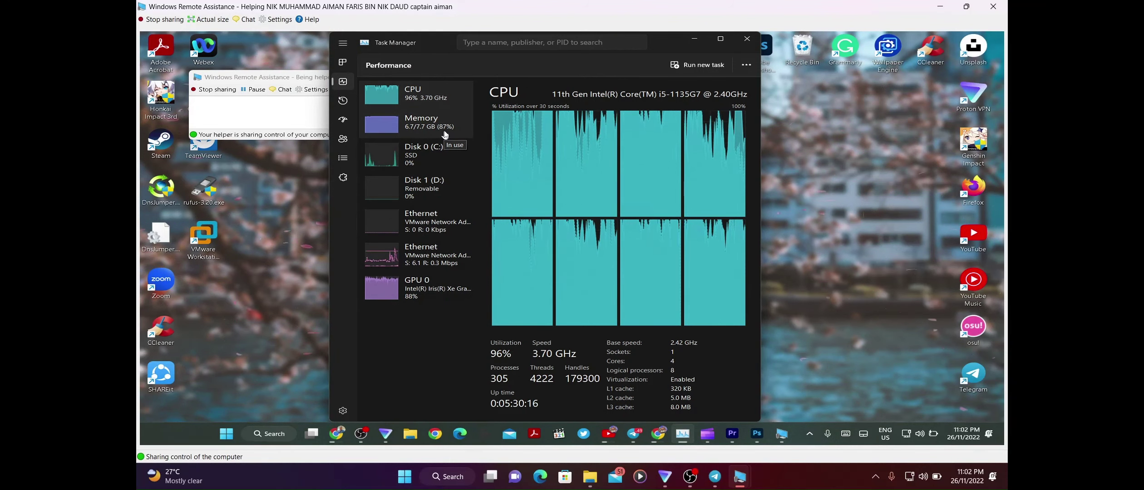
left_click(454, 132)
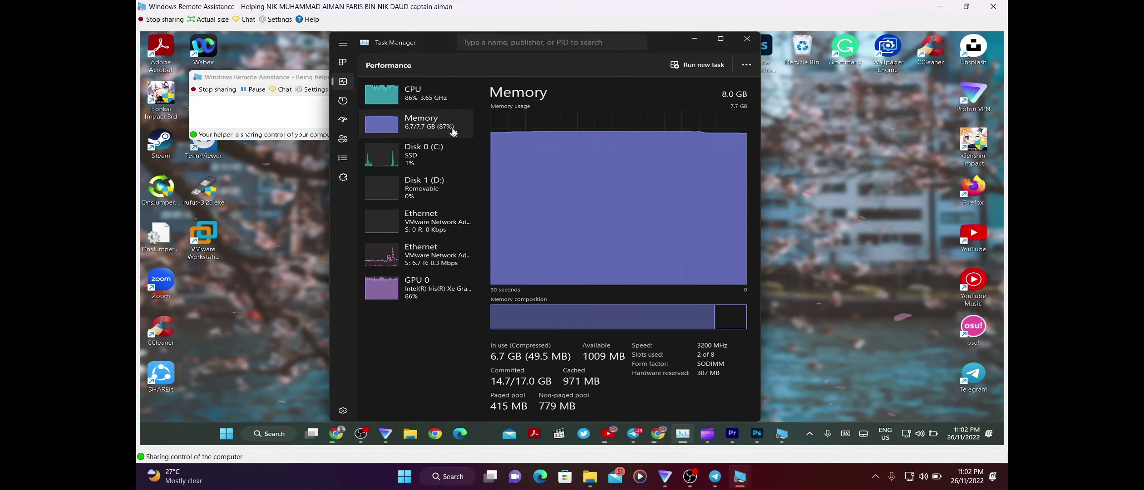
left_click(453, 97)
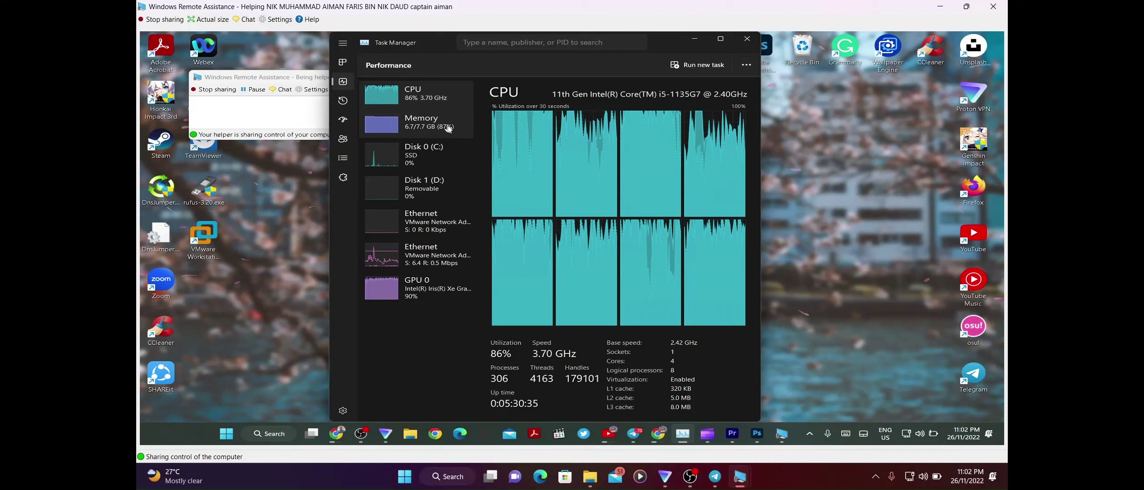
left_click(448, 115)
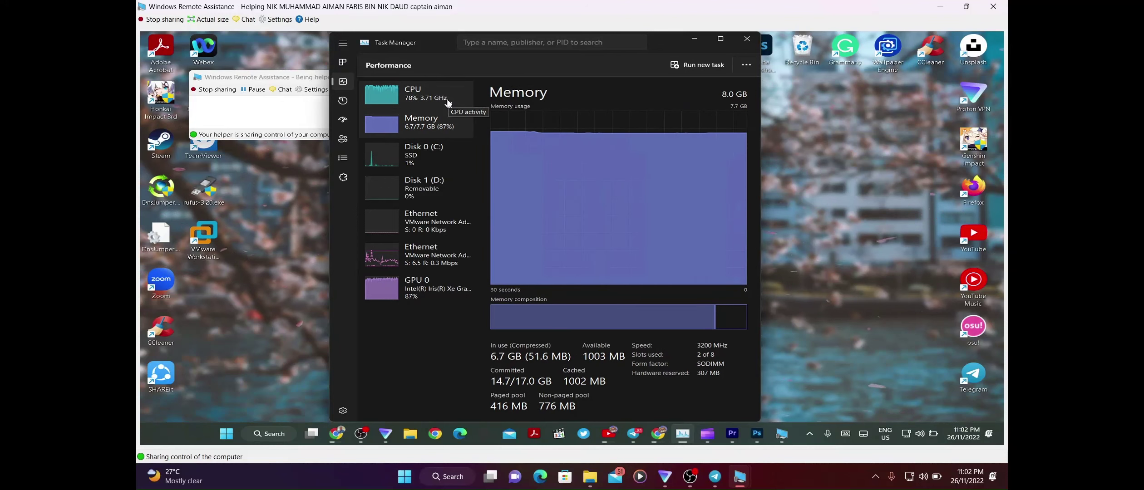
left_click(443, 103)
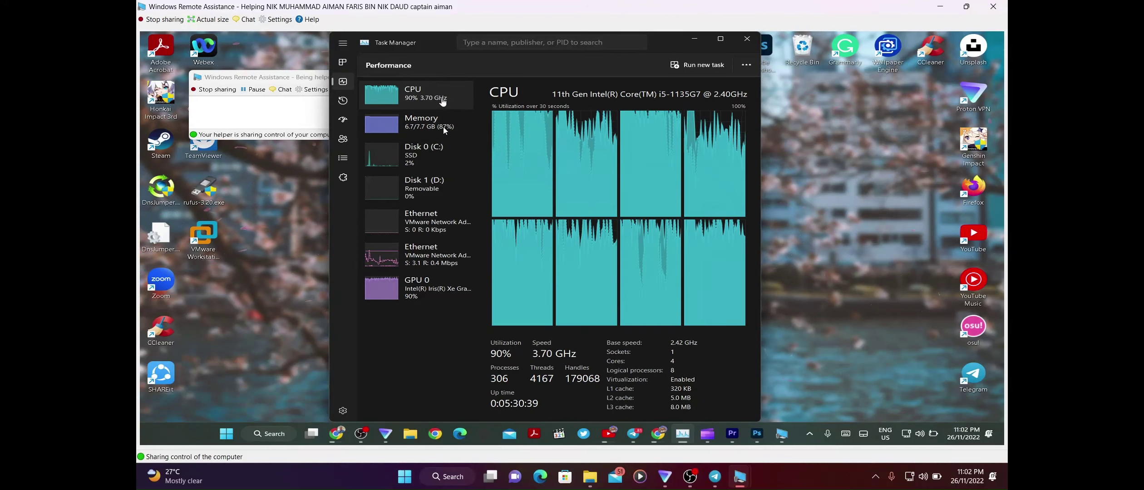
left_click(444, 126)
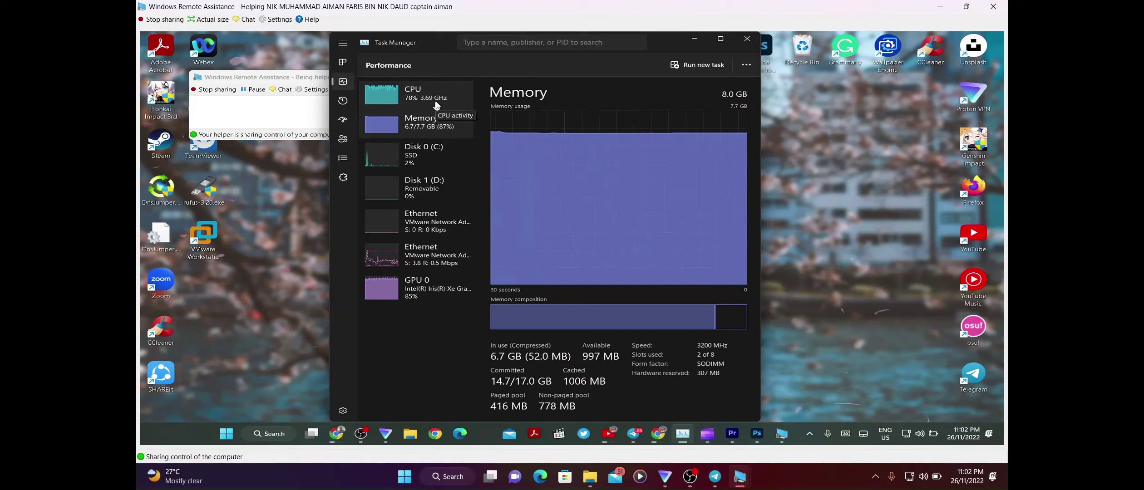
left_click(437, 105)
left_click(436, 130)
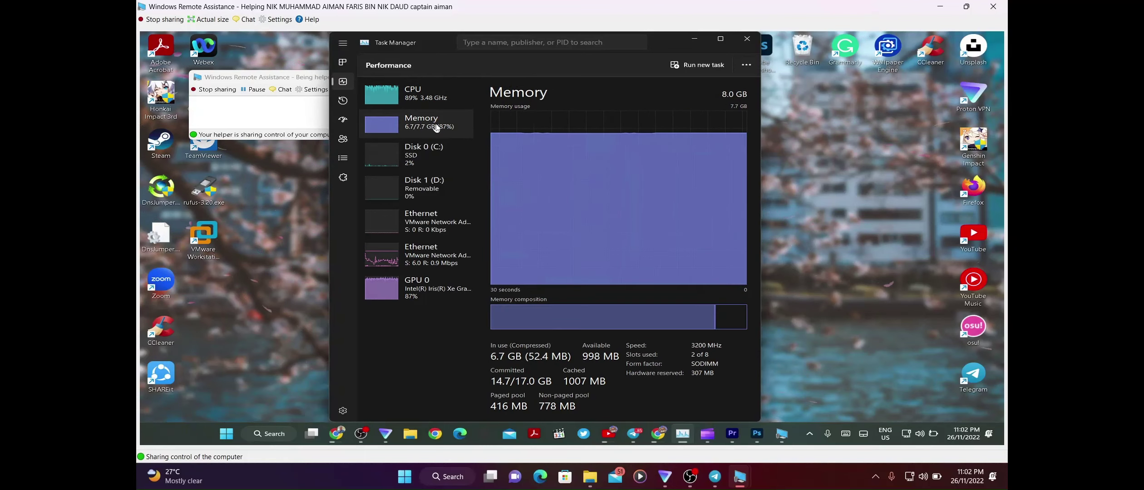
left_click(441, 104)
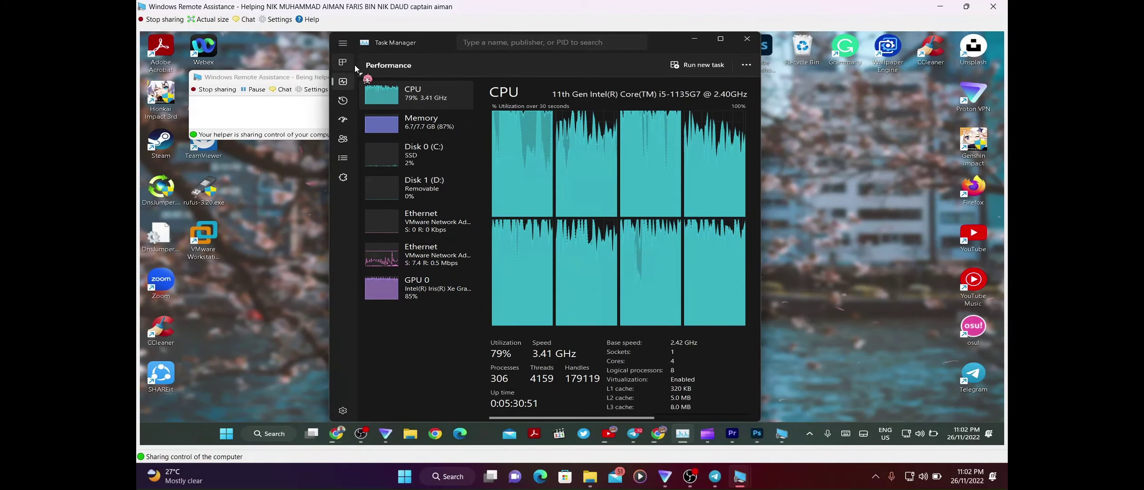
End Google Chrome, Clipchamp, Adobe Premiere Pro 2022 and Adobe Photoshop 2022 from the Processes list
left_click(342, 62)
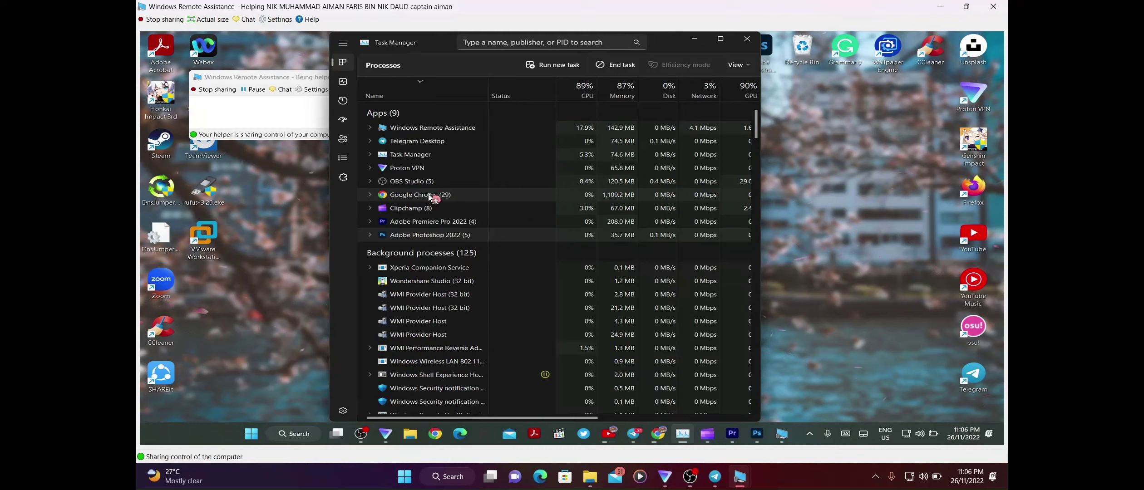
right_click(406, 198)
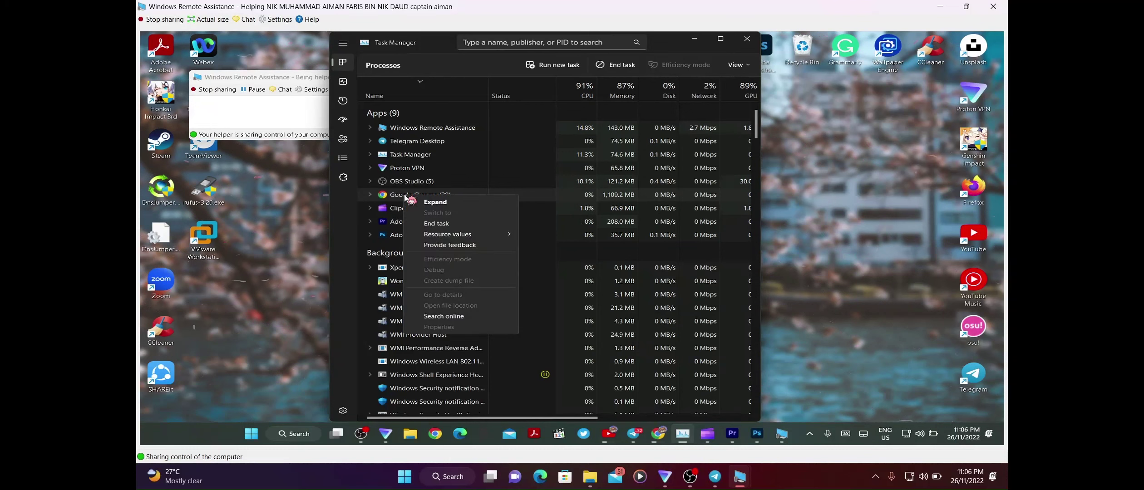
left_click(438, 224)
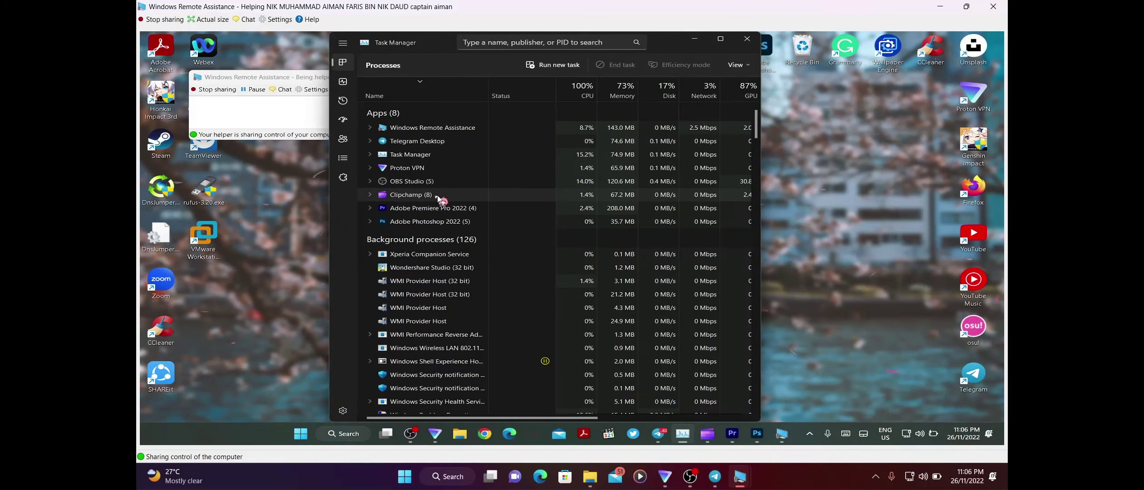
left_click(441, 199)
right_click(439, 199)
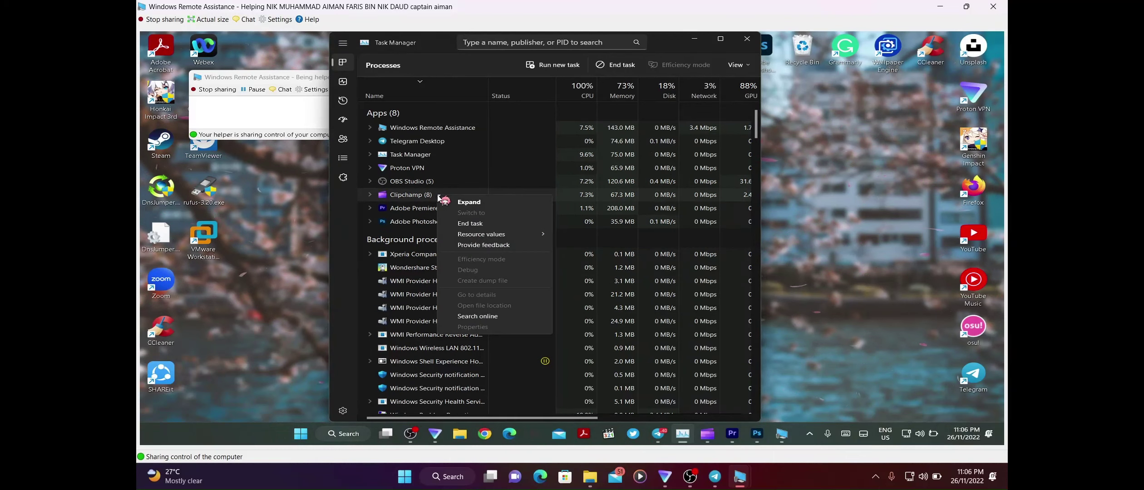
left_click(476, 222)
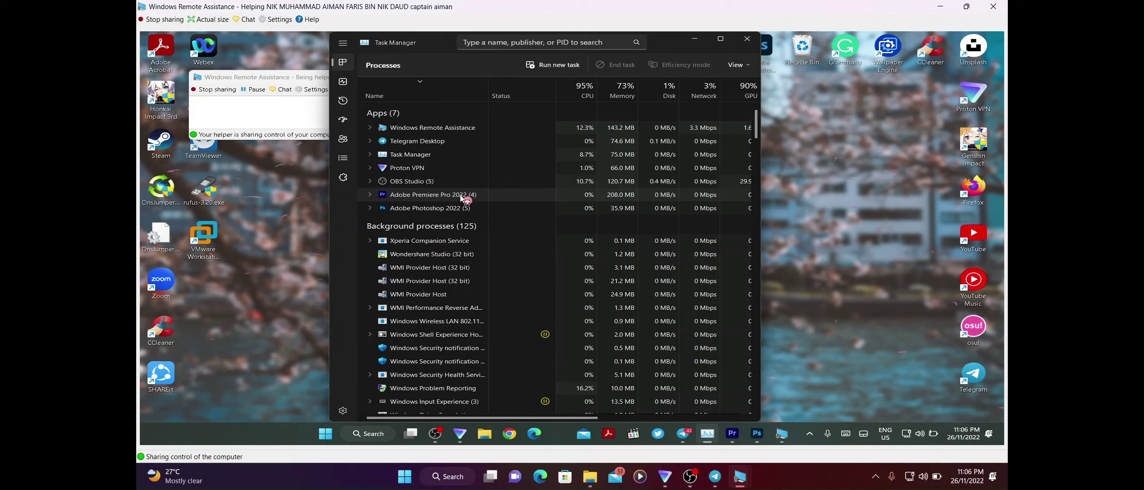
right_click(462, 198)
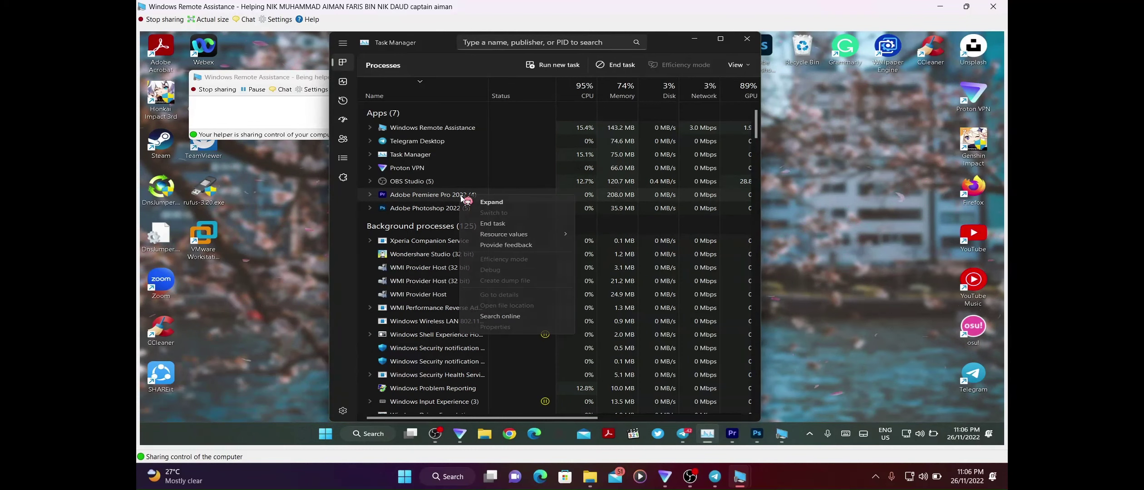
left_click(488, 224)
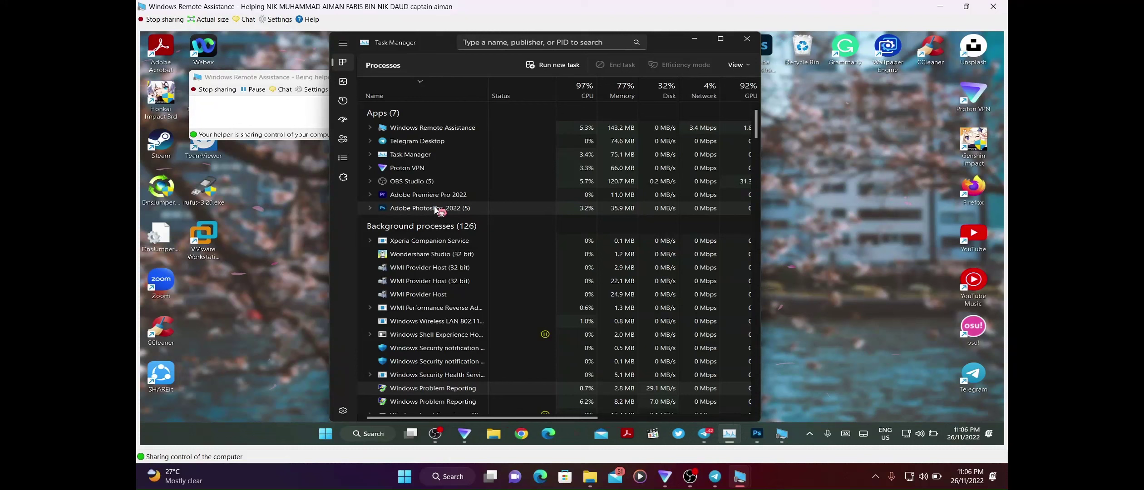
right_click(436, 210)
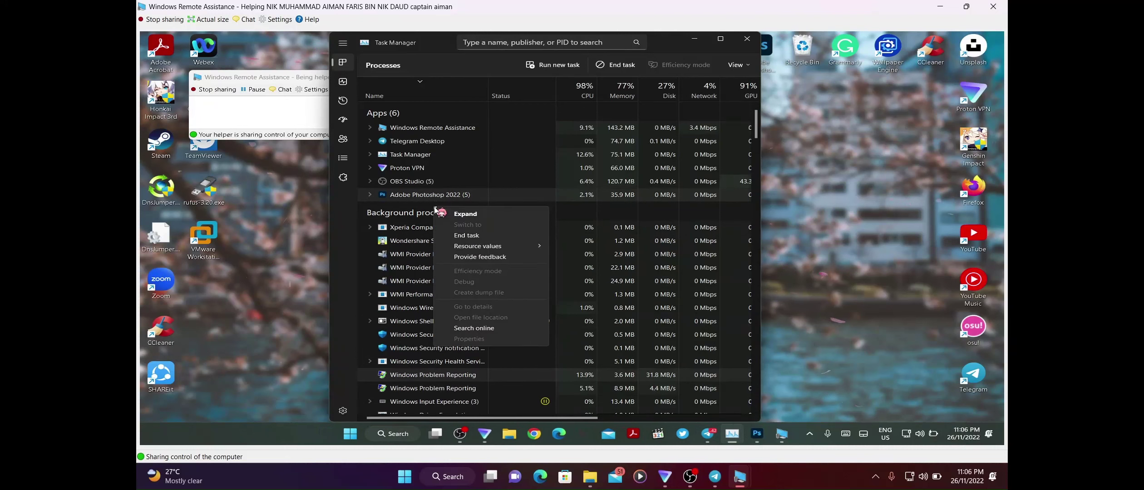
left_click(477, 236)
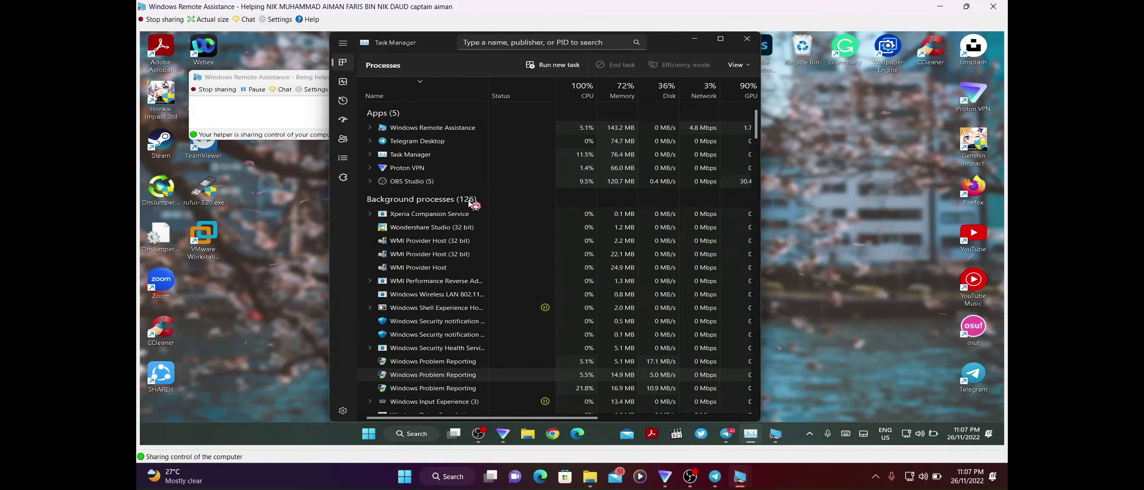
Review CPU usage (100%) and memory usage (84%) on the Performance tab, then close Task Manager
scroll(471, 204, "down", 8)
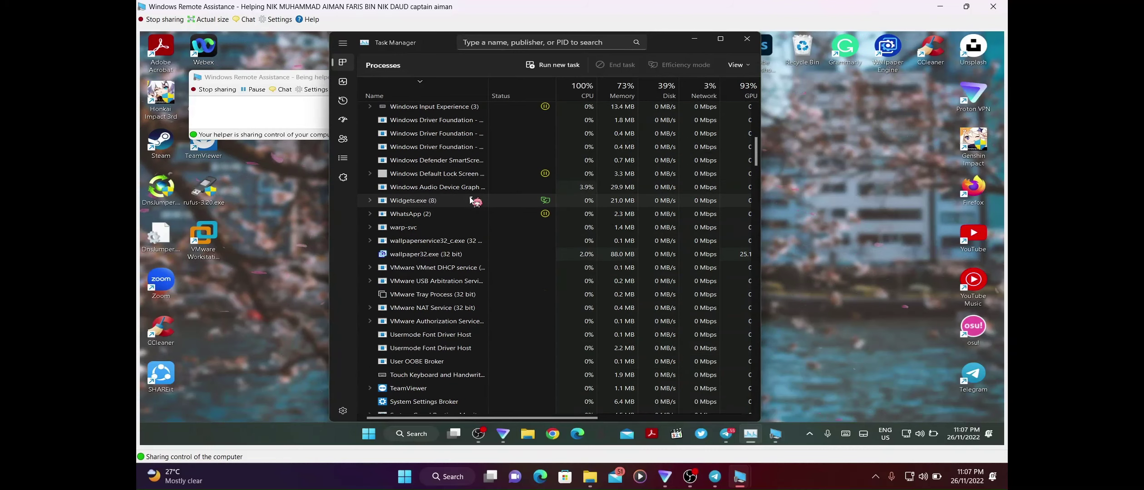
scroll(472, 200, "up", 8)
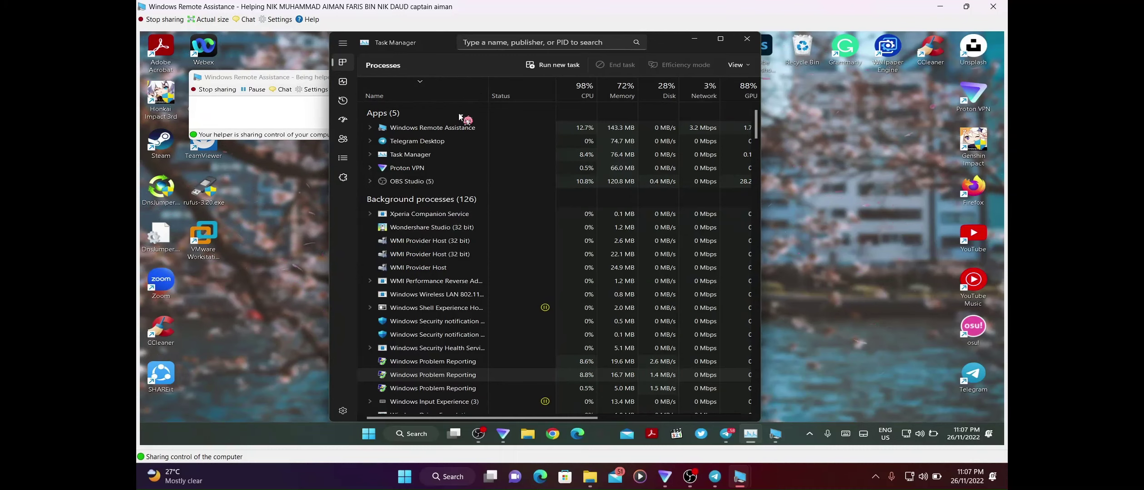
left_click(347, 87)
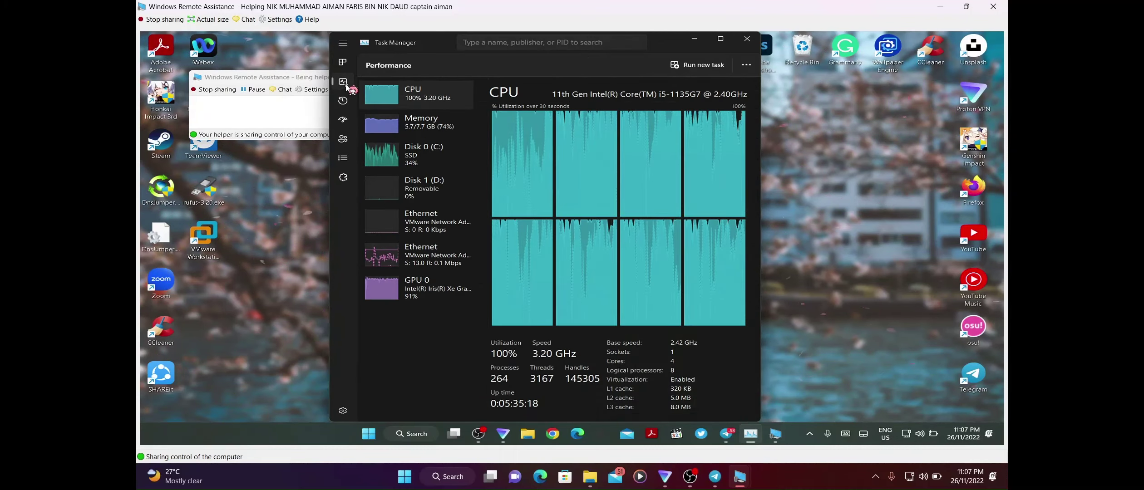
left_click(402, 132)
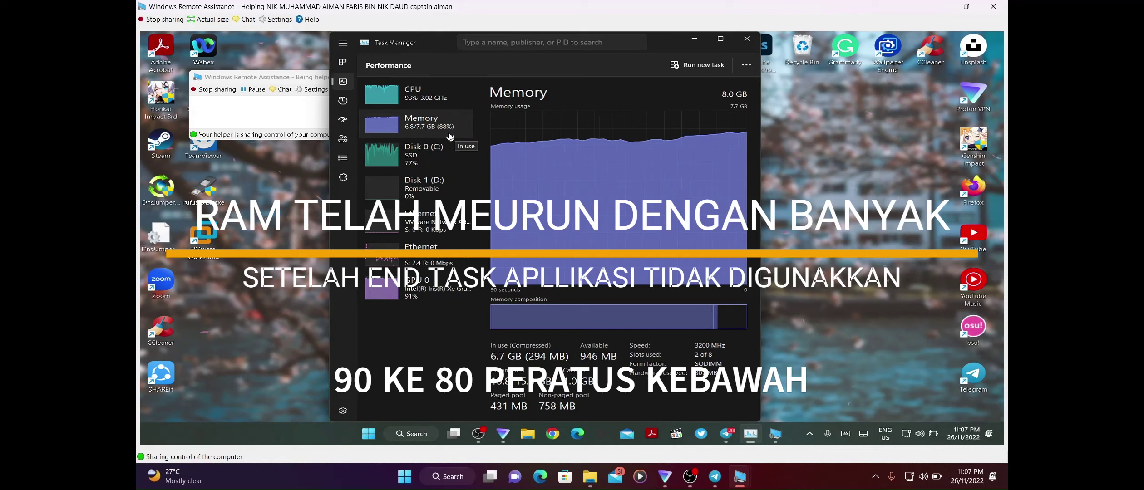
left_click(414, 103)
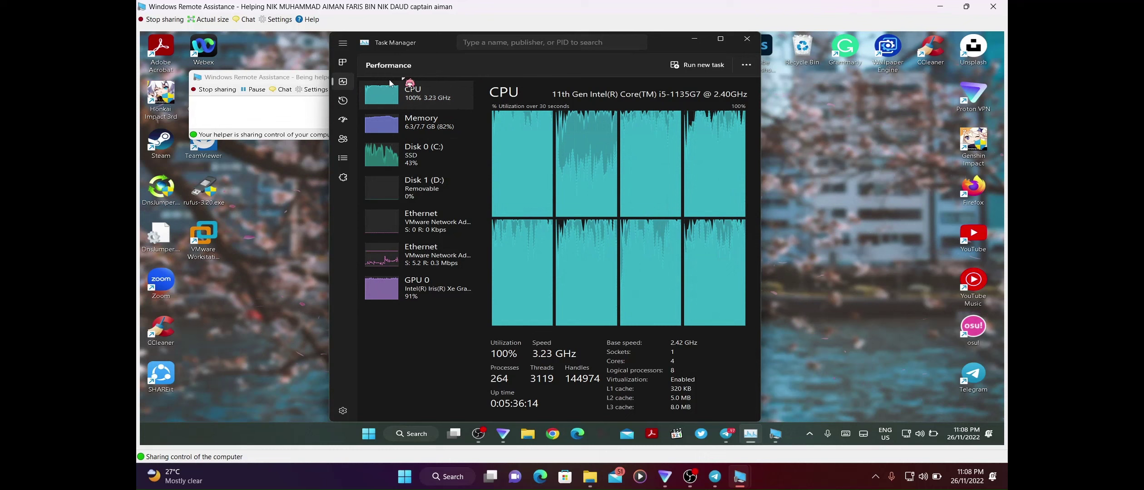
left_click(394, 123)
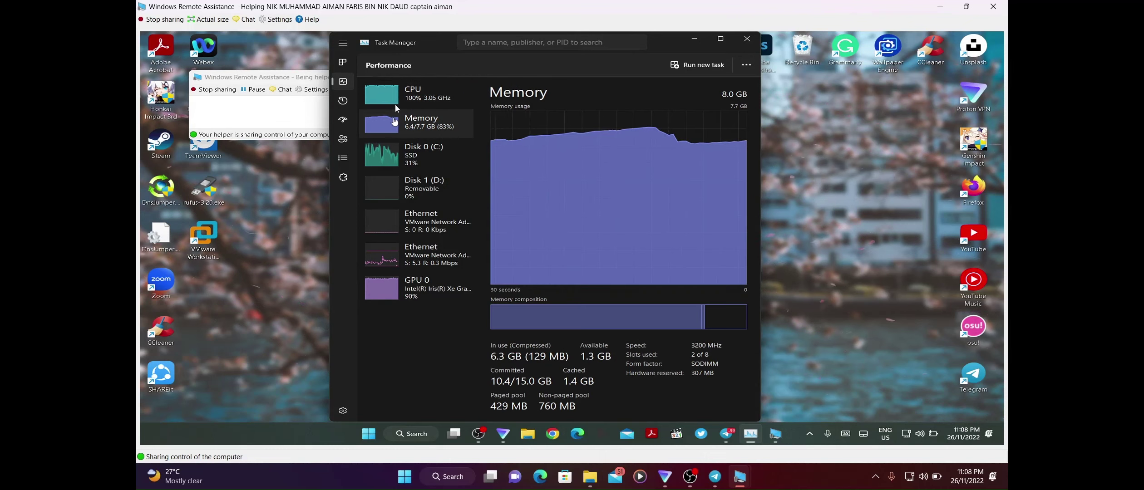
left_click(399, 97)
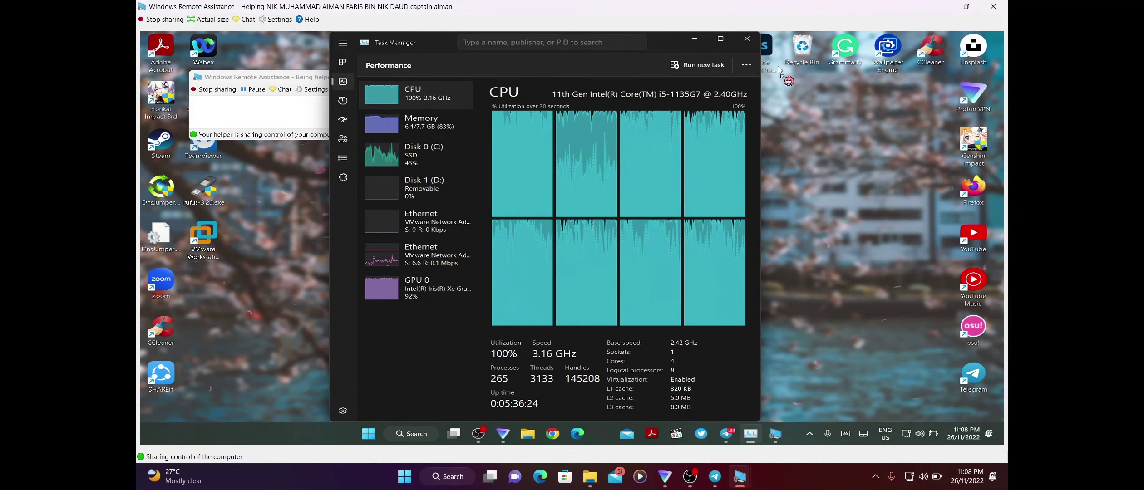
left_click(754, 46)
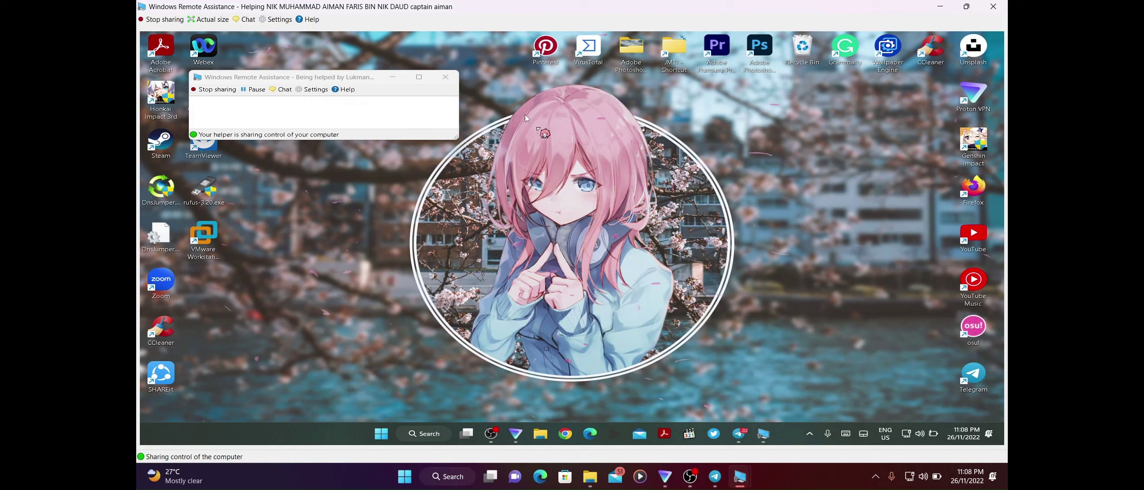
Stop sharing control of the friend's laptop from the Remote Assistance toolbar
left_click(218, 89)
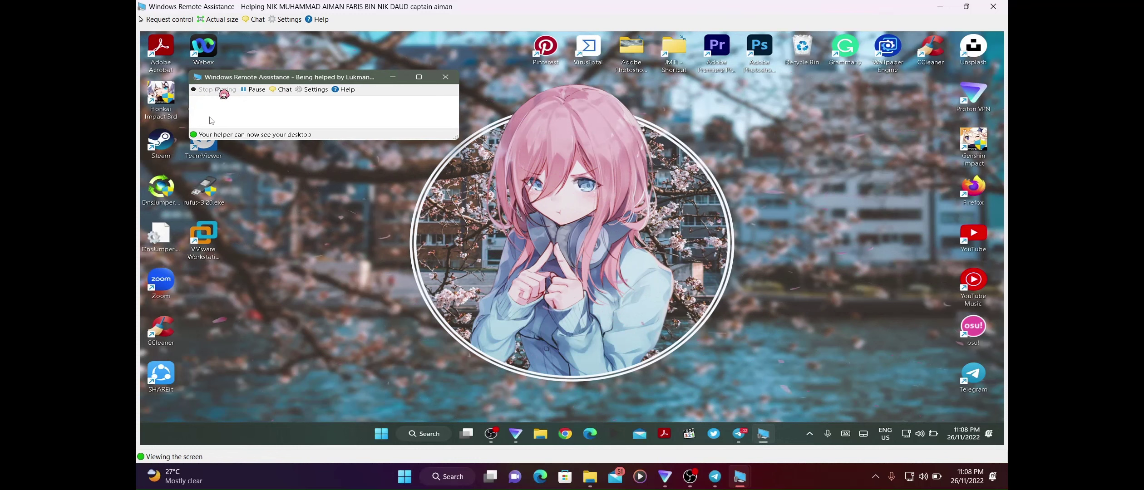